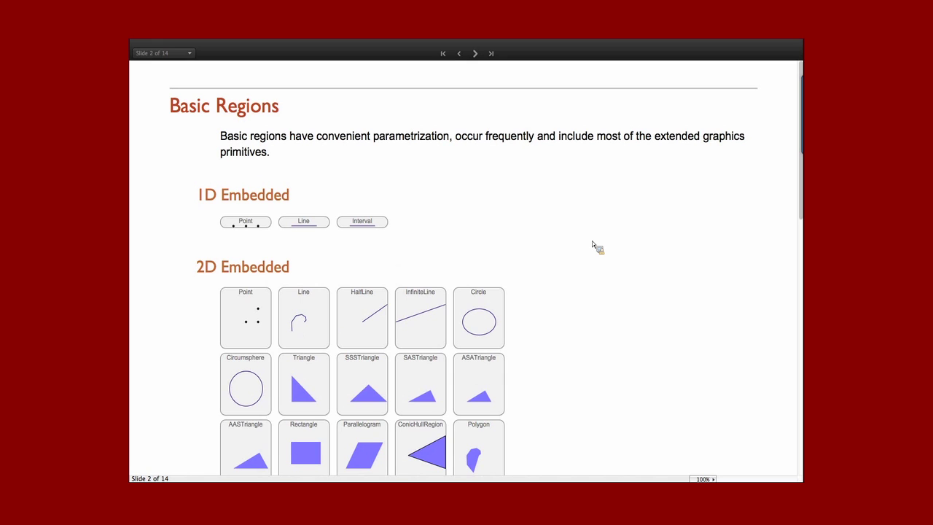
Scroll through the 3D solids and nD Embedded examples (Simplex, Ball, Ellipsoid, ConicHullRegion) on slide 2.
mouse_move(774, 175)
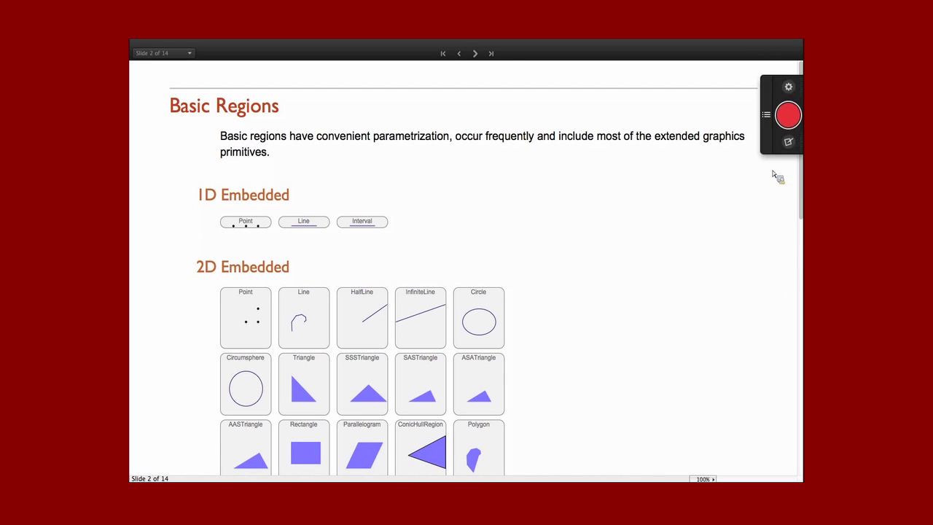
scroll(728, 248, down, 5)
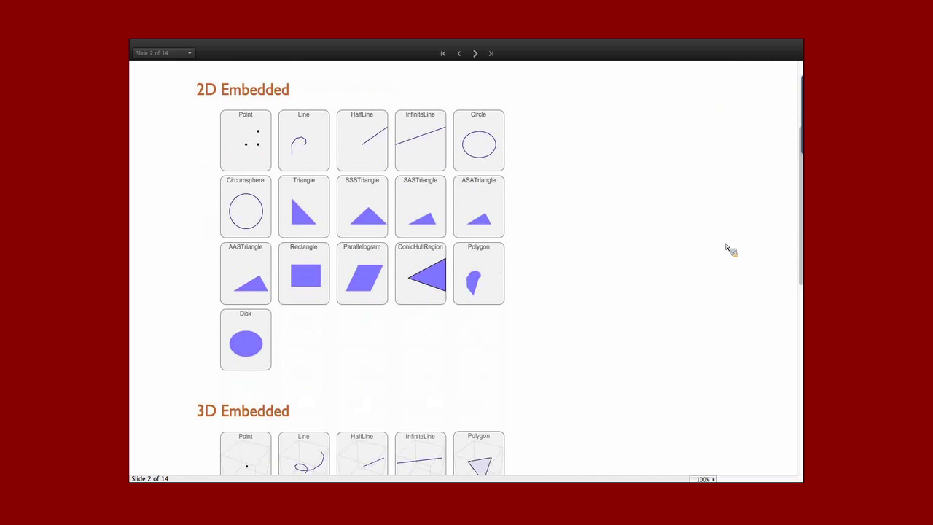
scroll(728, 248, down, 2)
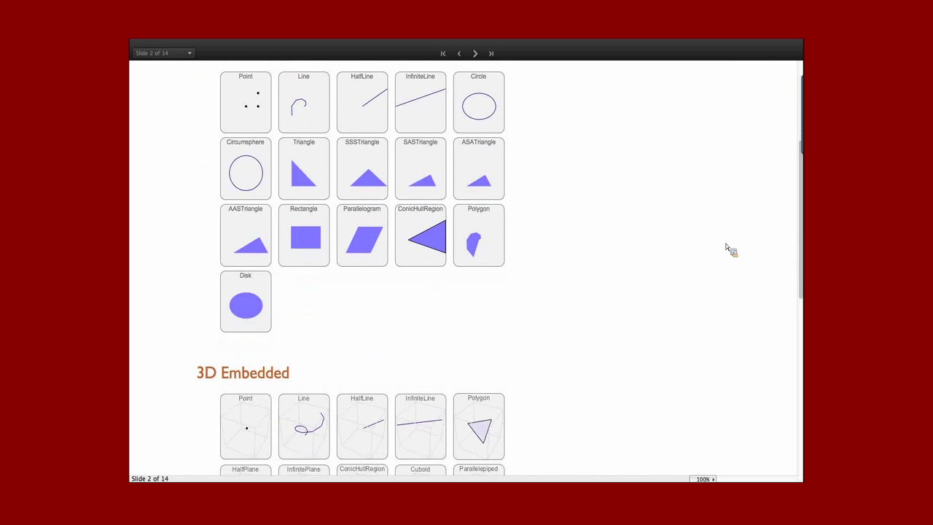
scroll(728, 248, up, 3)
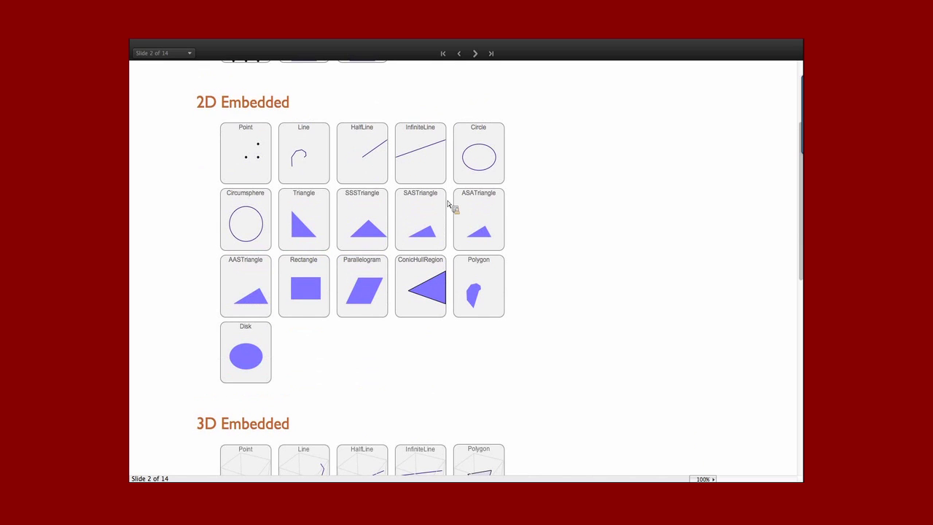
scroll(644, 251, down, 2)
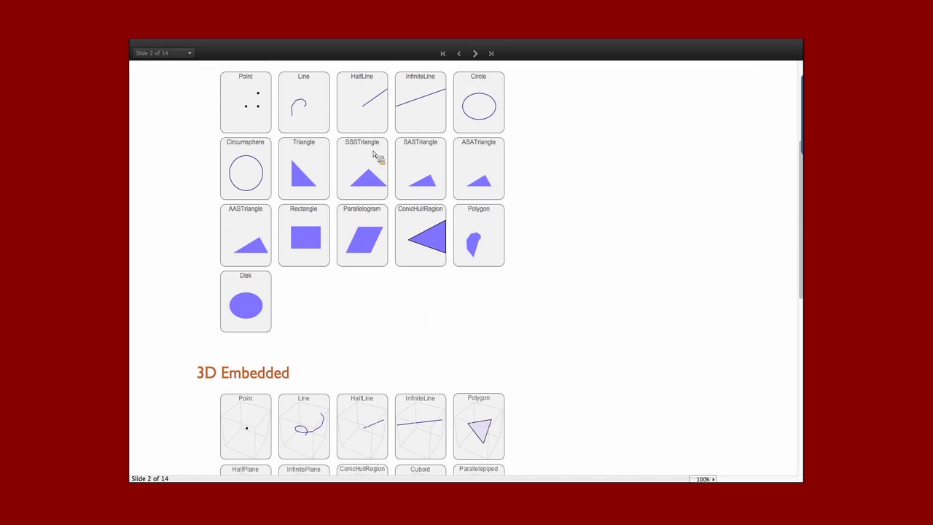
scroll(614, 239, down, 5)
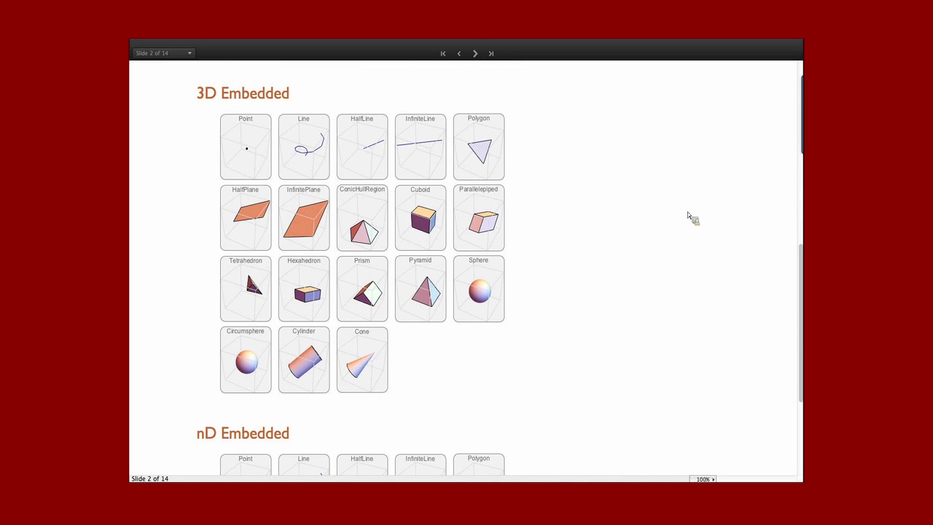
scroll(643, 268, down, 2)
scroll(644, 267, down, 2)
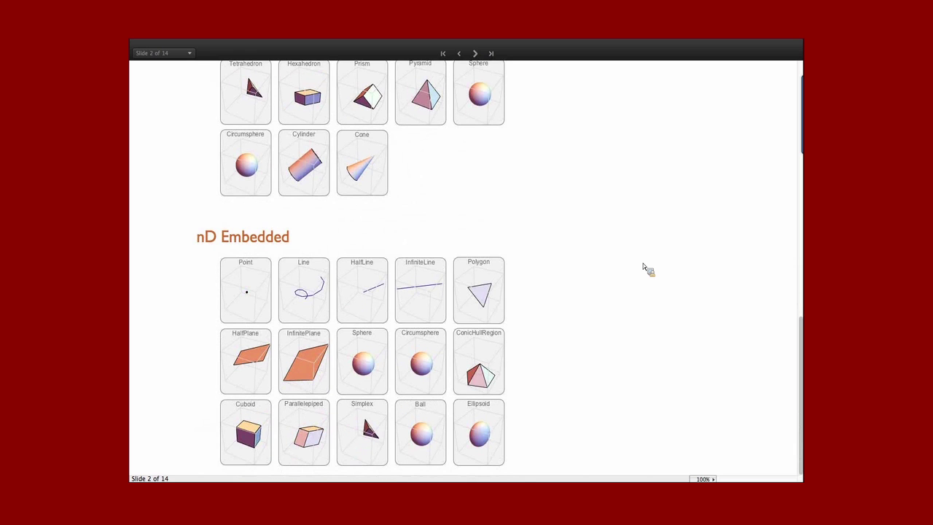
Go to the Formula Regions slide and highlight the inequality 1 ≤ x² + y² ≤ 2 in ImplicitRegion.
click(475, 55)
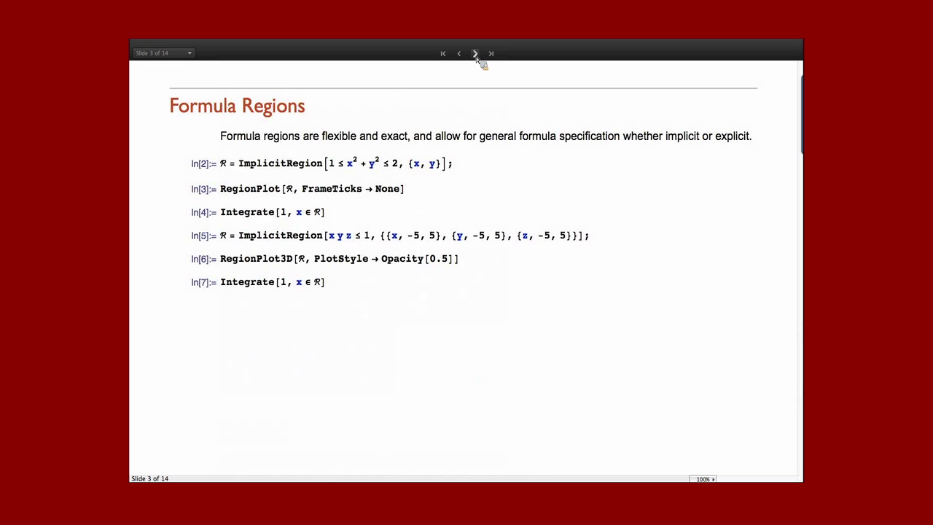
click(335, 169)
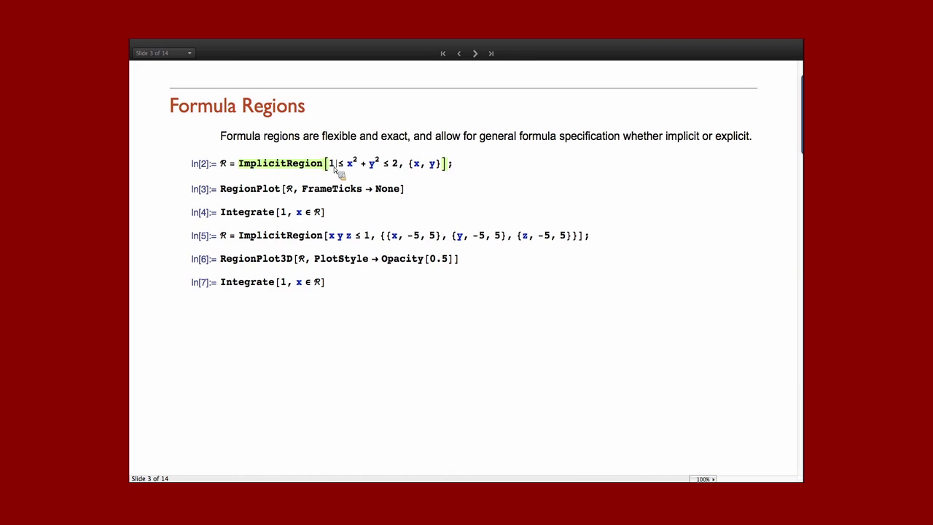
double_click(333, 167)
click(333, 167)
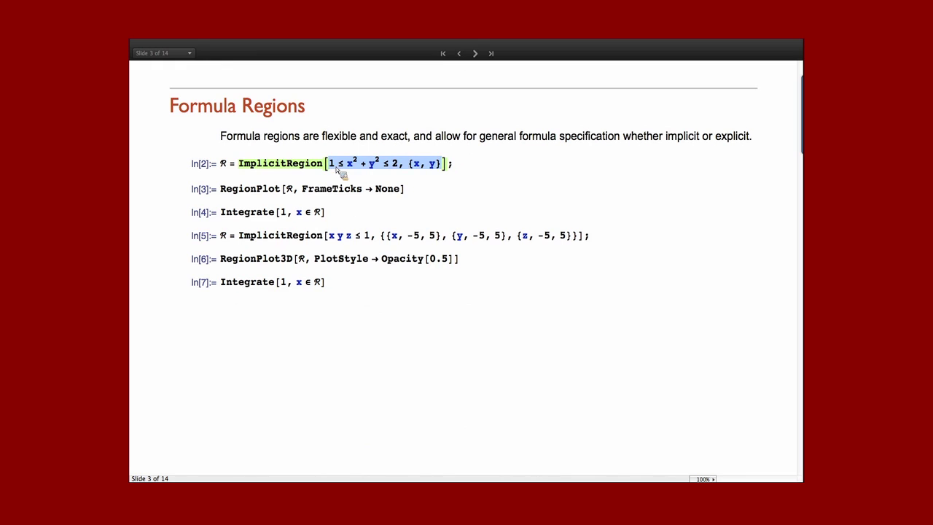
double_click(357, 162)
click(357, 162)
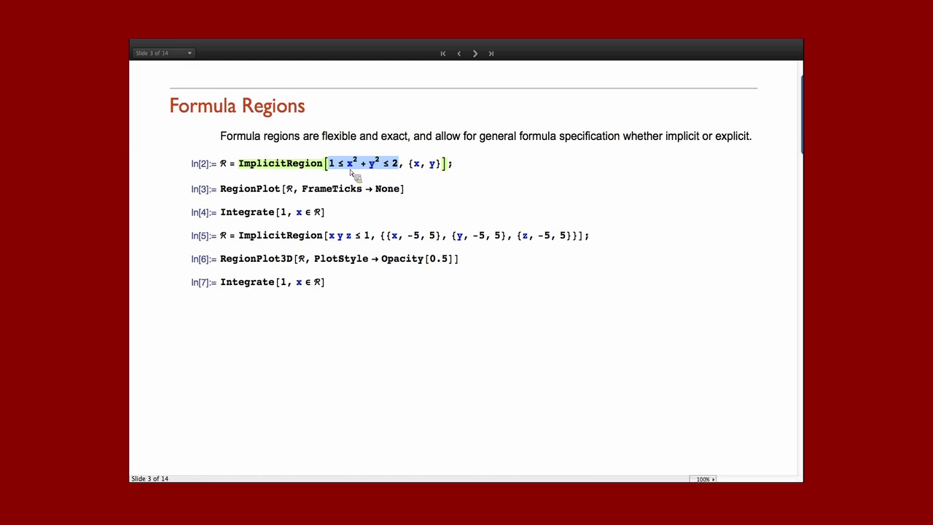
click(473, 167)
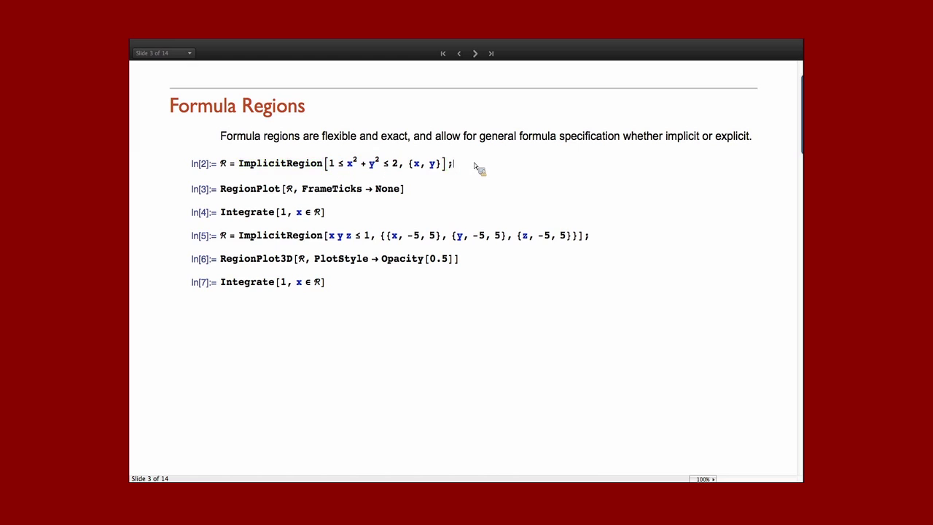
Evaluate the ImplicitRegion definition and plot it with RegionPlot as a ring.
key(shift+Return)
click(441, 189)
key(shift+Return)
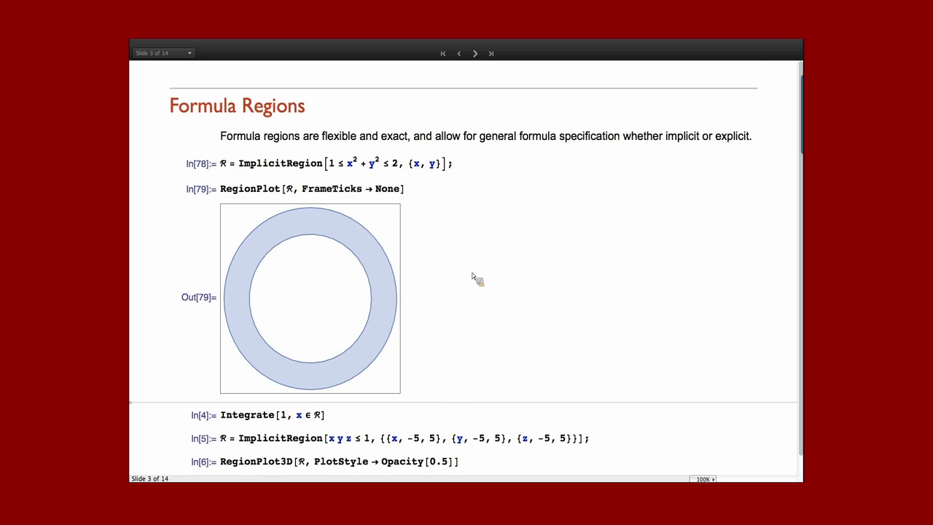
scroll(472, 274, down, 1)
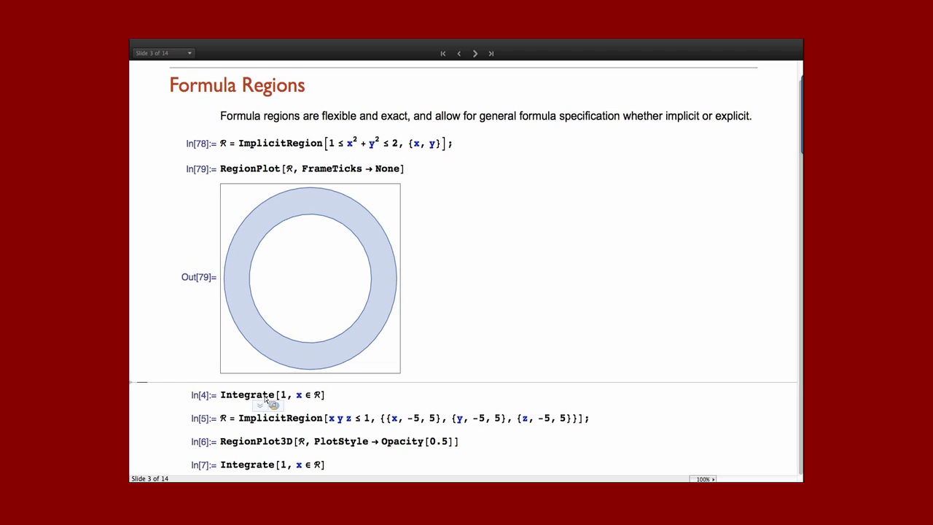
Integrate over the ring to get its area π, then define the 3D region xyz ≤ 1.
click(341, 399)
key(shift+Return)
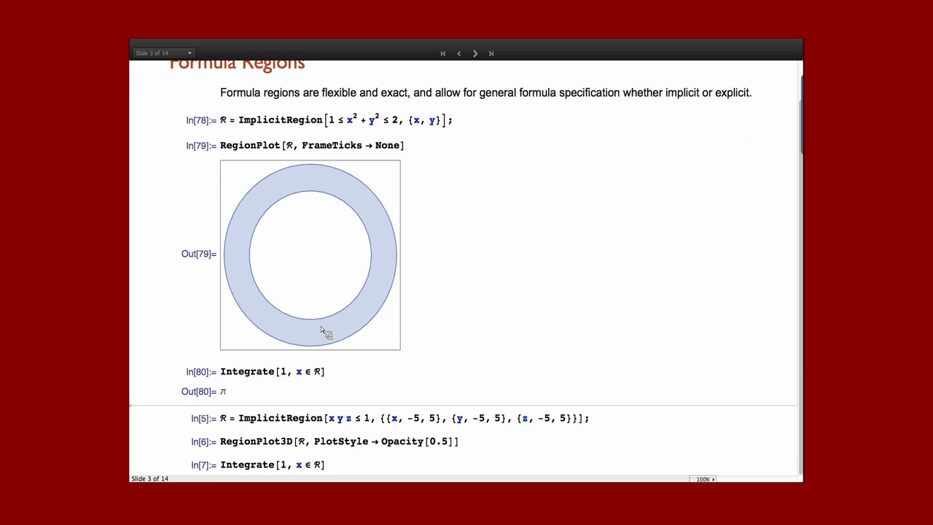
click(606, 424)
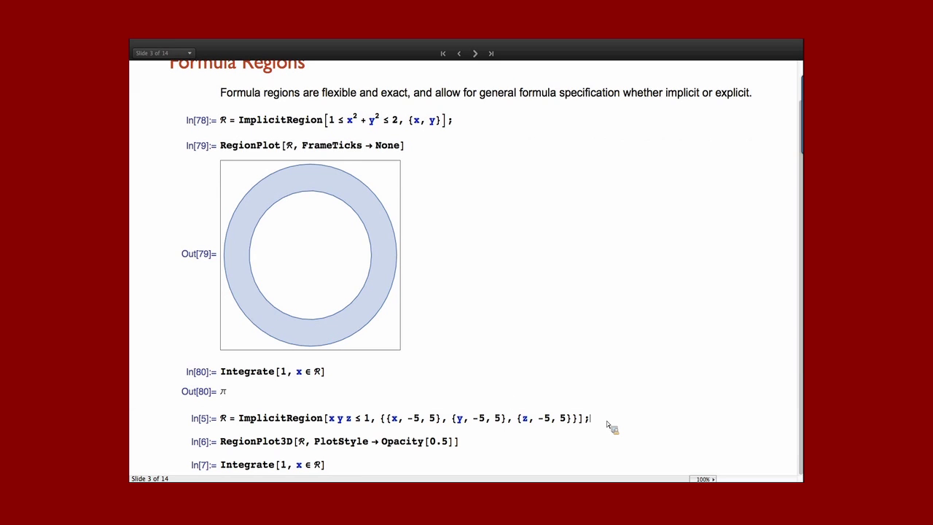
key(shift+Return)
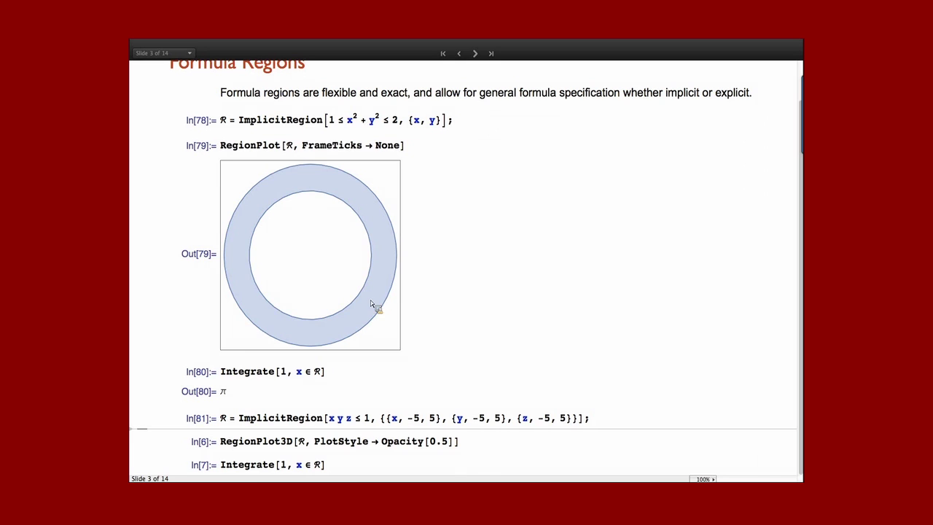
Plot the xyz ≤ 1 region semi-transparently, integrate over it, and advance to Mesh Regions.
click(470, 452)
key(shift+Return)
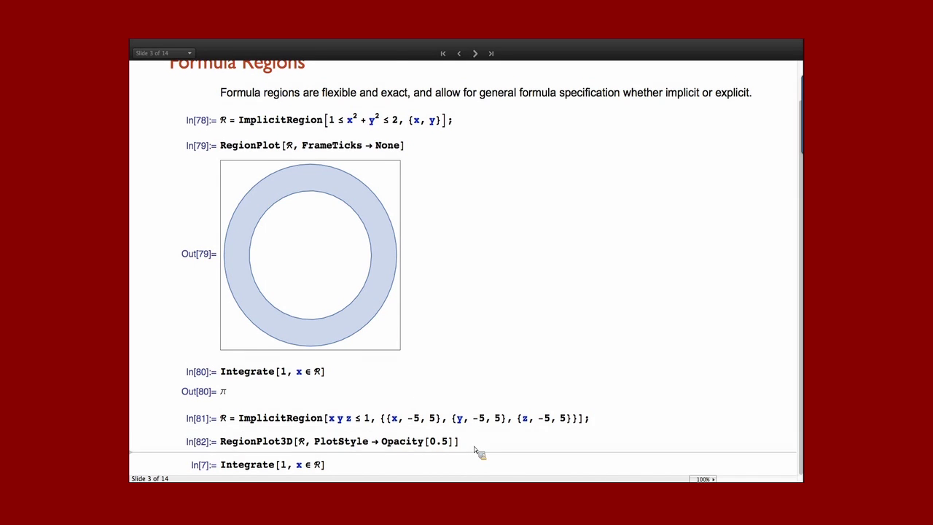
text(Integrate[1, x ∈ ℛ])
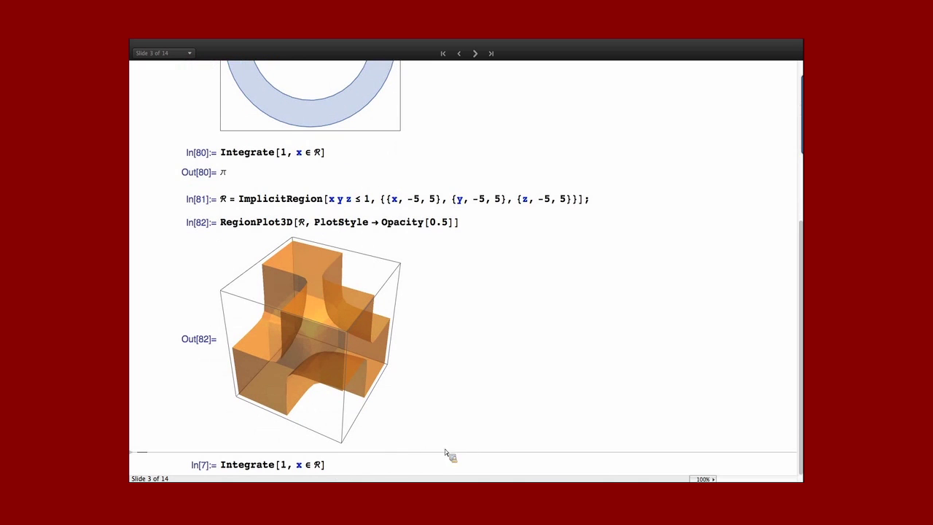
key(shift+Return)
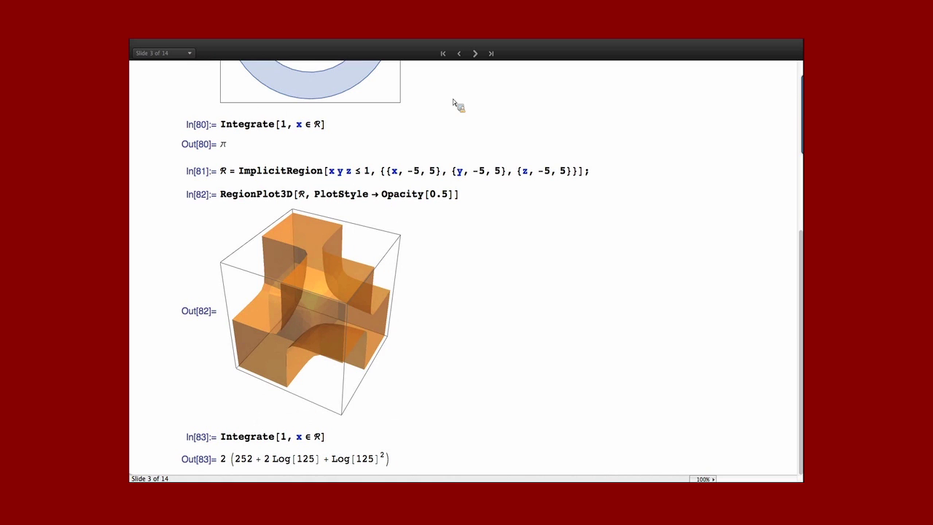
click(475, 54)
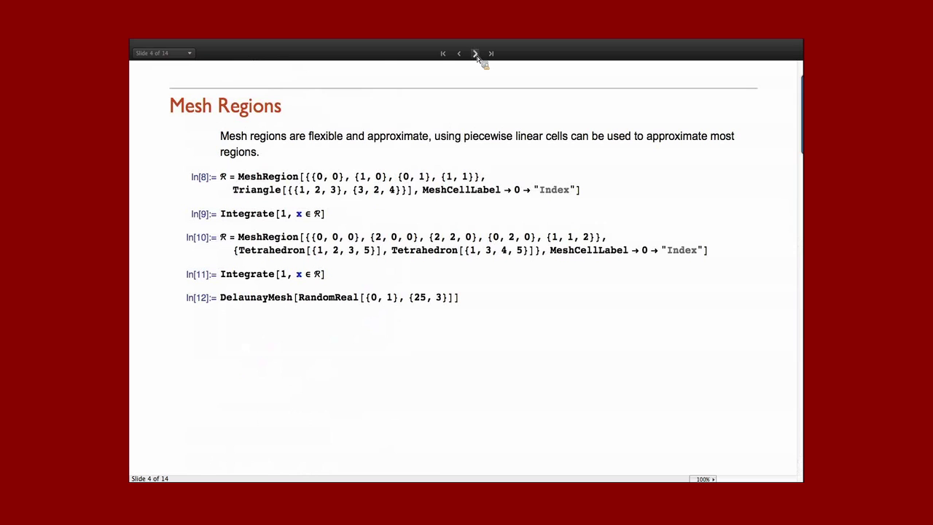
Highlight the MeshRegion expression in In[8] and its list of vertex coordinates.
click(309, 178)
double_click(309, 178)
click(309, 178)
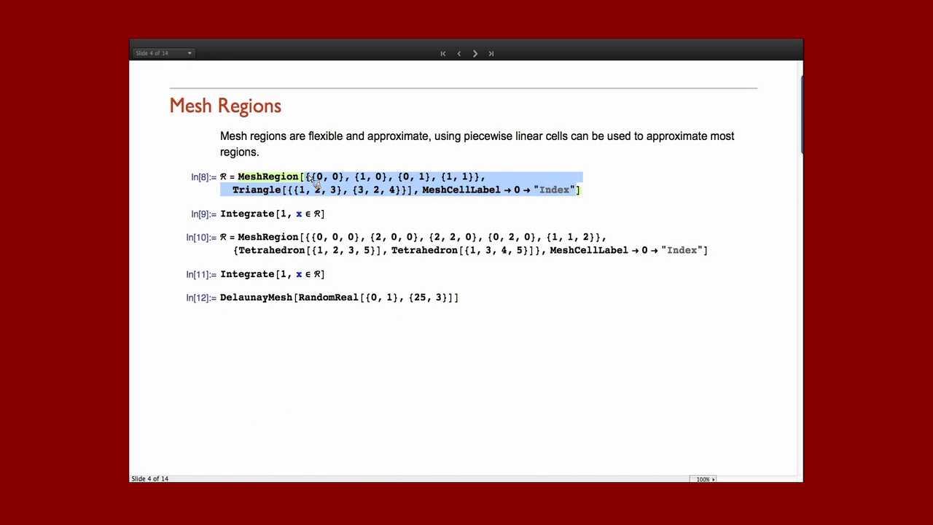
click(309, 177)
double_click(309, 178)
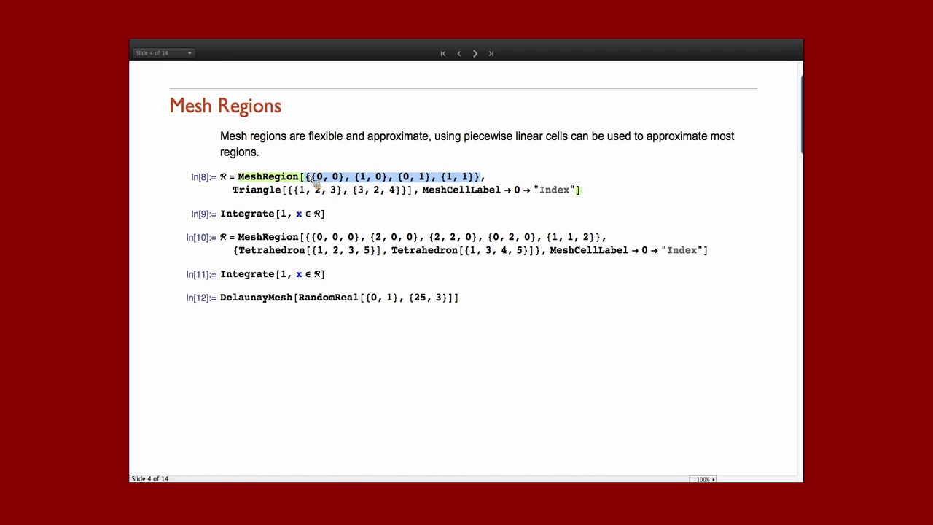
drag(312, 182, 274, 197)
Highlight the Triangle indices 1, 2, 3, then evaluate In[8] to show the two-triangle unit square.
double_click(271, 192)
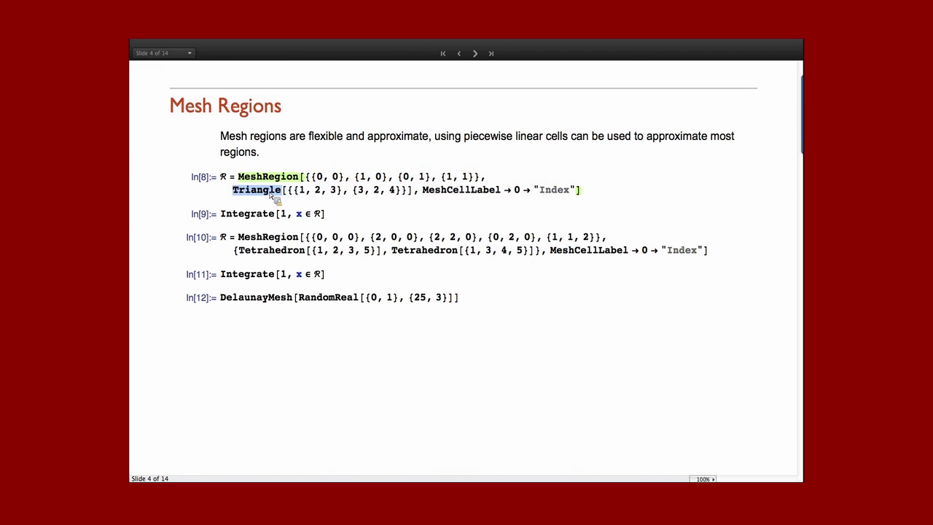
click(271, 192)
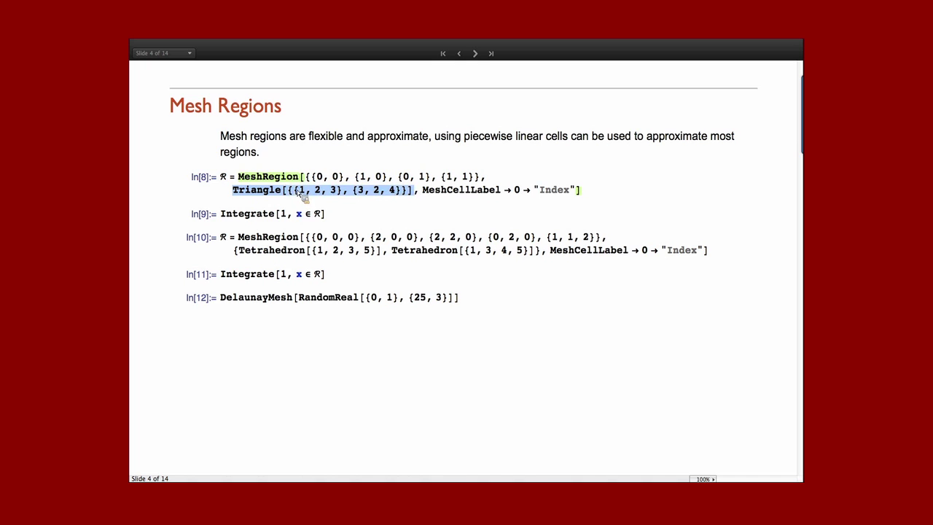
double_click(300, 191)
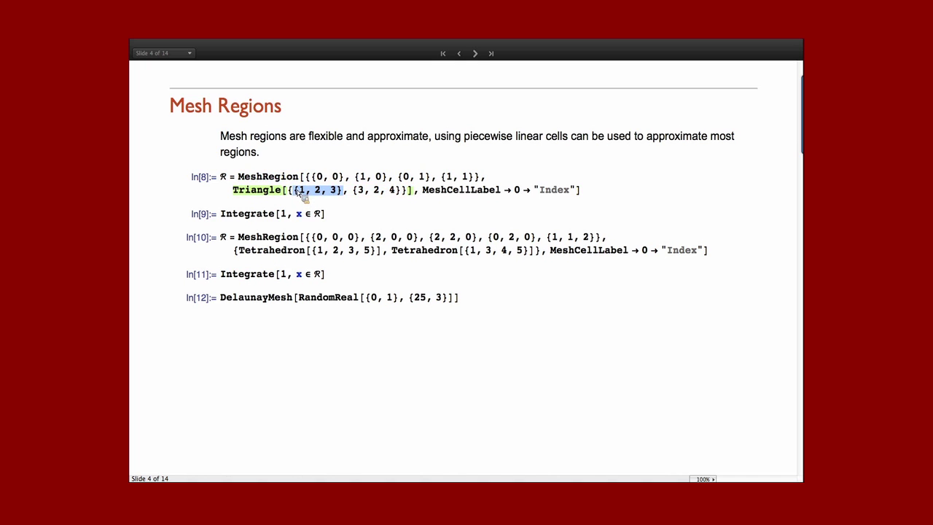
click(306, 192)
triple_click(307, 191)
click(307, 191)
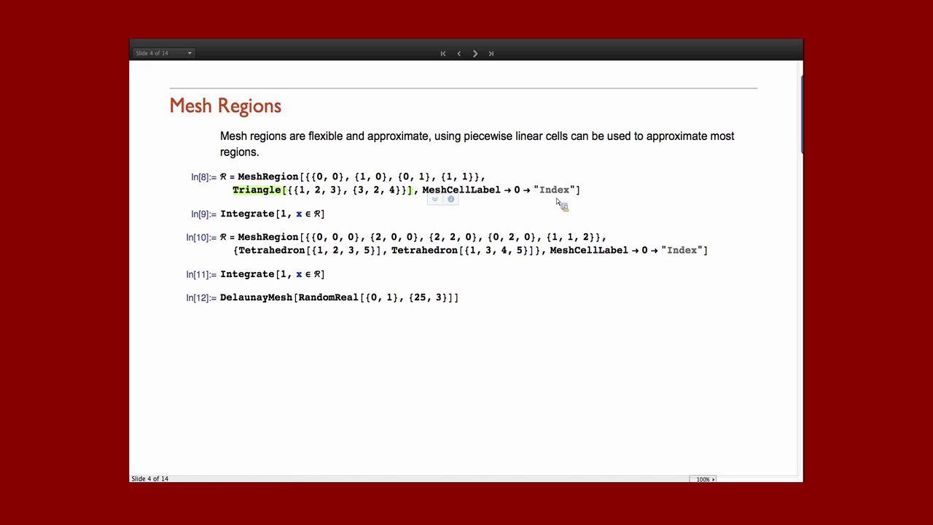
click(594, 194)
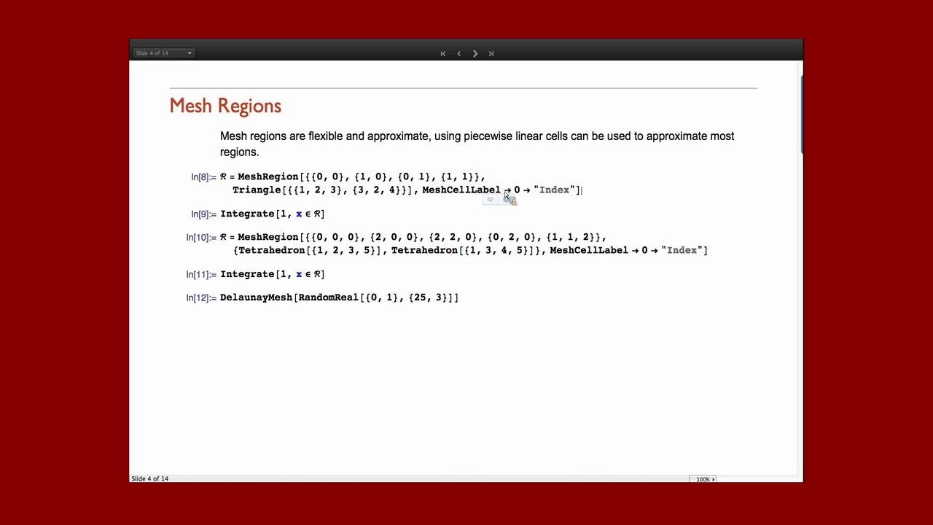
key(shift+Return)
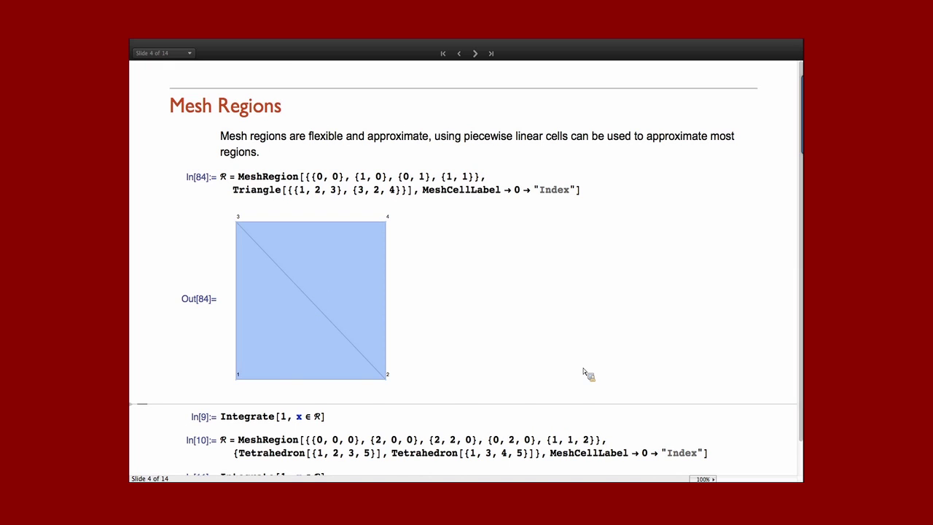
Integrate over the square mesh to get its area 1.
scroll(586, 374, down, 2)
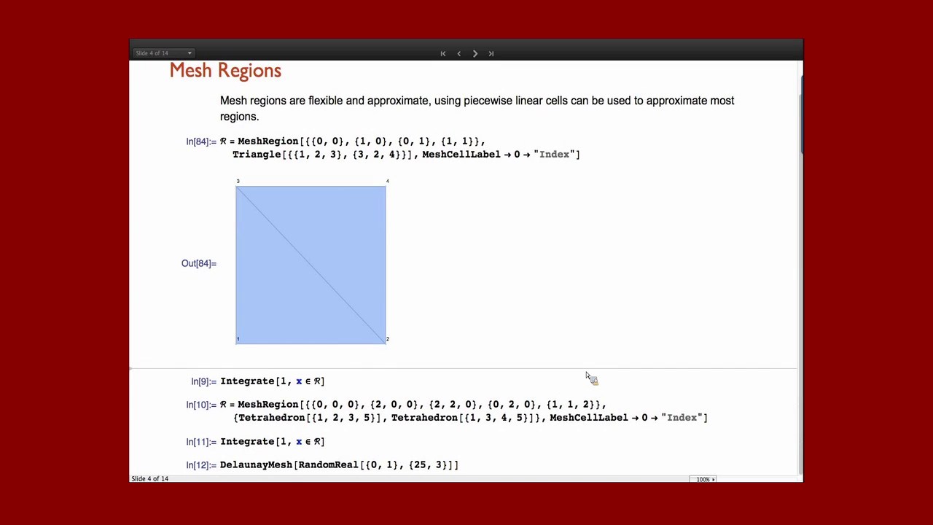
click(508, 386)
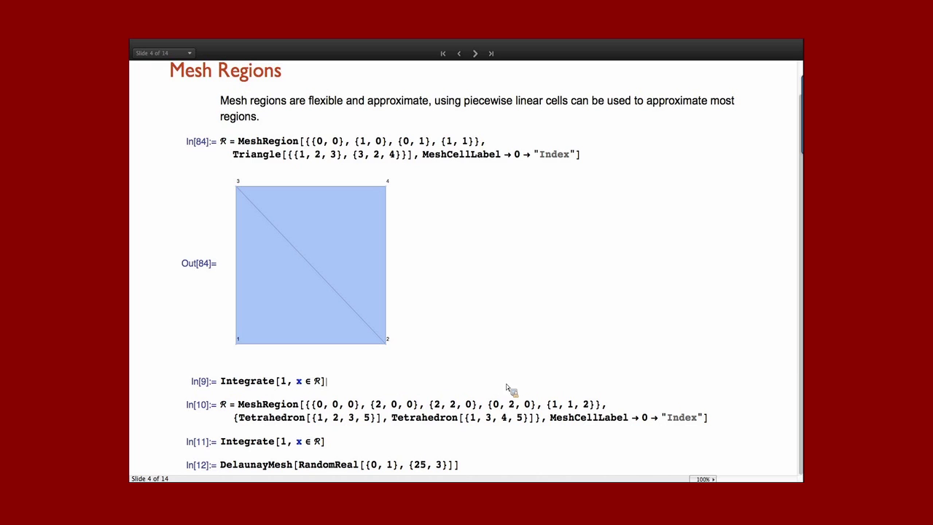
key(shift+Return)
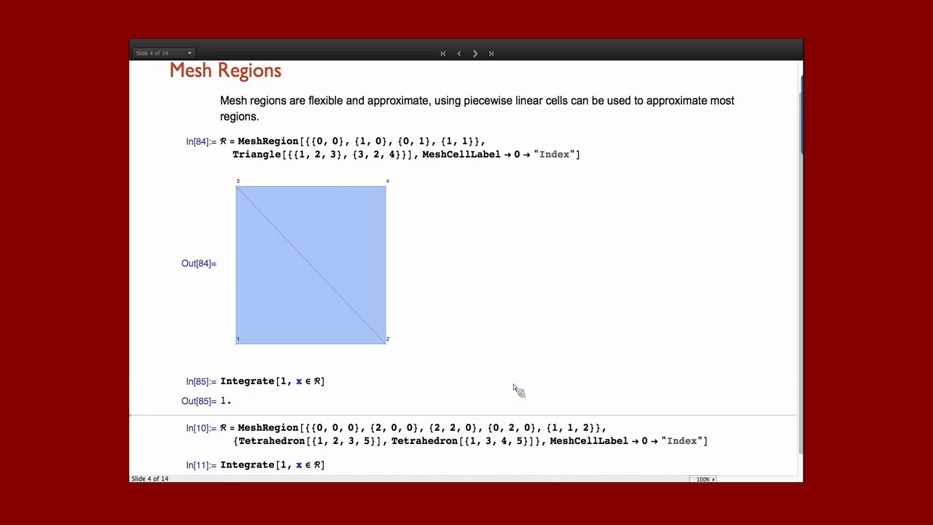
Build and display the mesh region made of two Tetrahedron cells.
scroll(576, 390, down, 1)
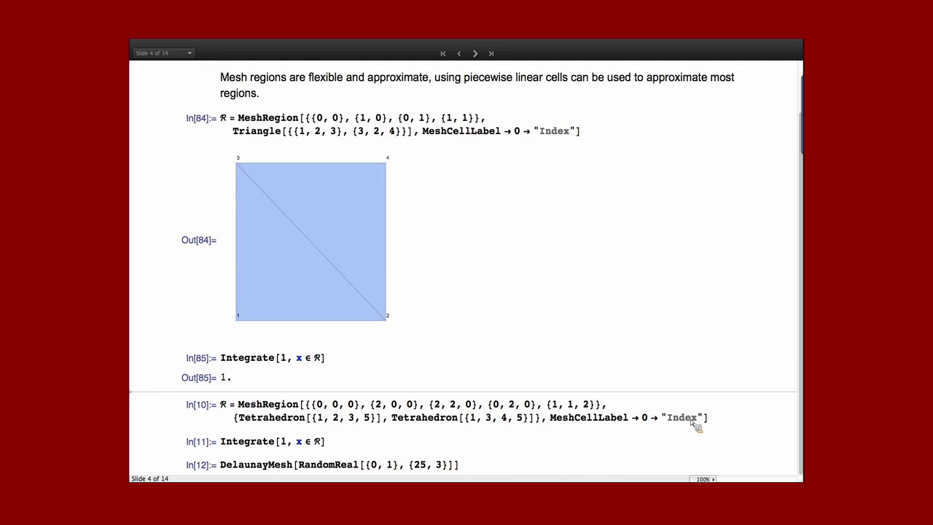
click(666, 403)
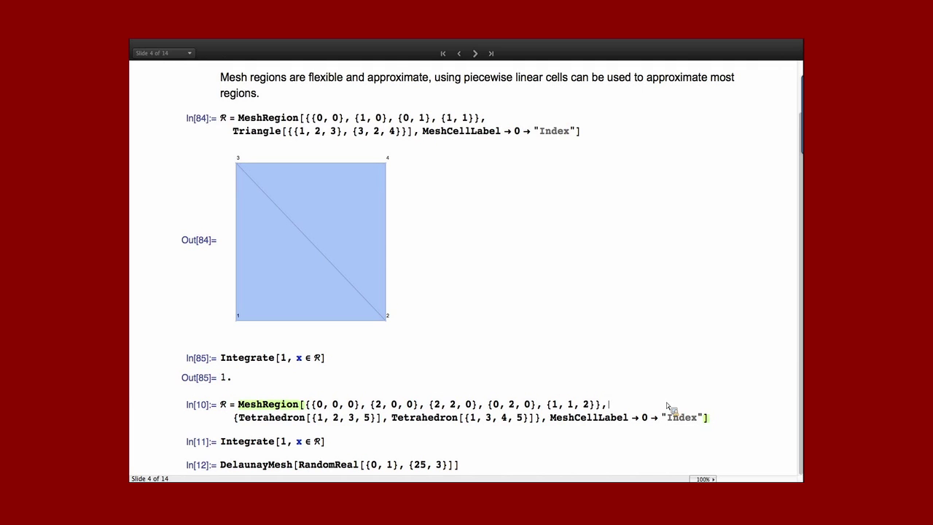
key(shift+Return)
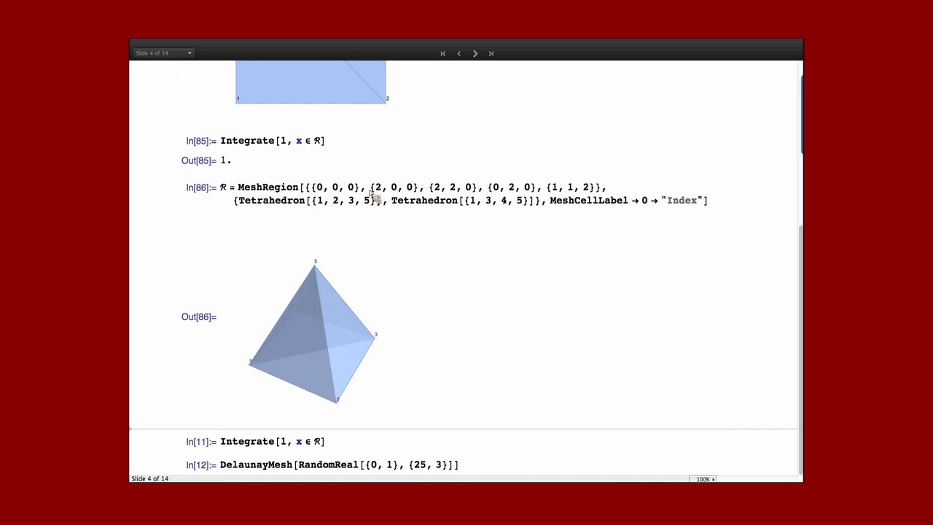
double_click(304, 205)
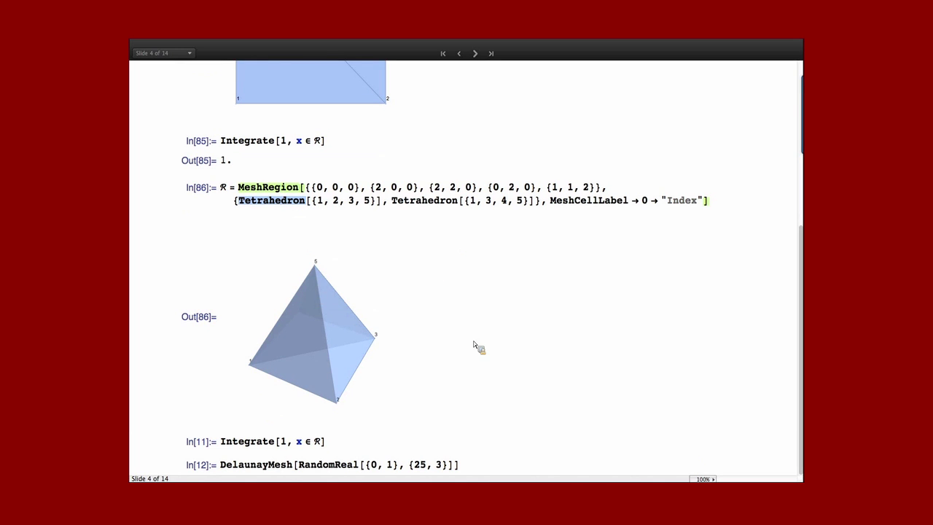
Integrate over the tetrahedron mesh to get its volume 2.66667.
click(392, 446)
key(shift+Return)
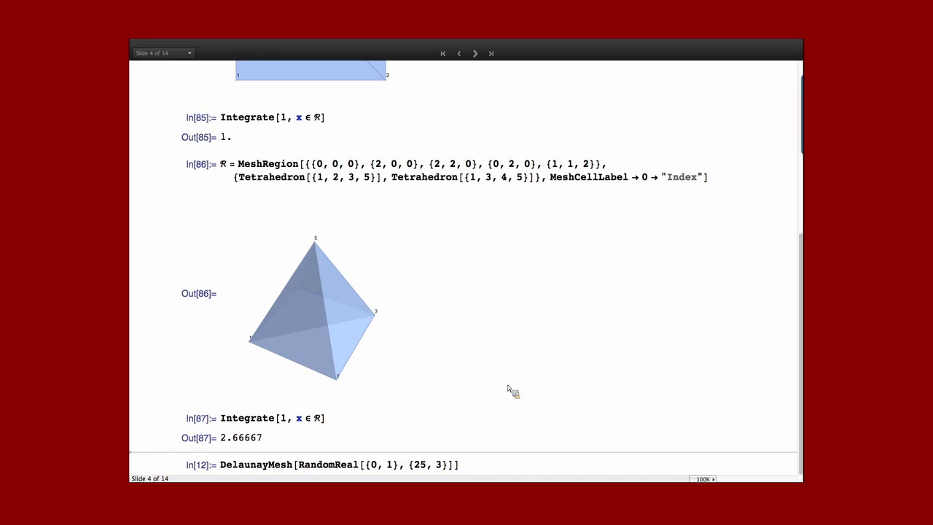
click(494, 467)
Evaluate DelaunayMesh on 25 random 3D points and highlight the RandomReal expression.
key(shift+Return)
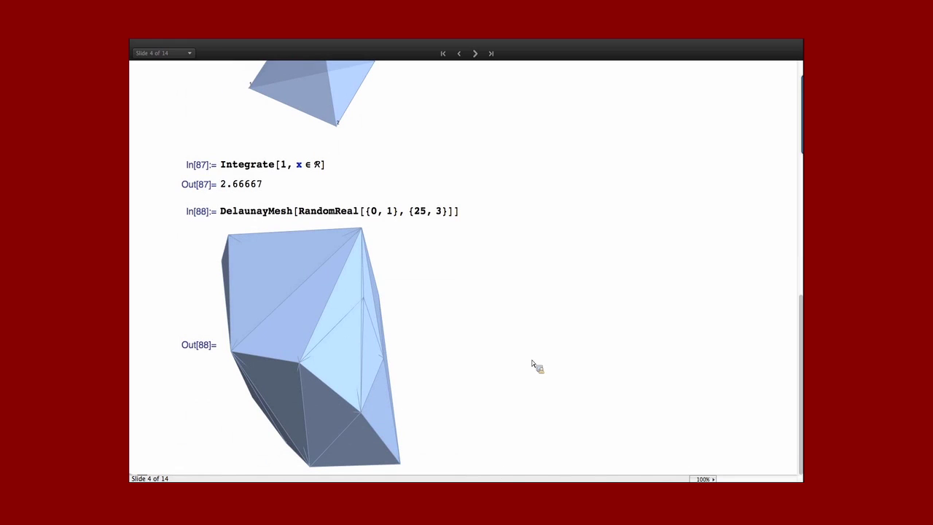
triple_click(334, 212)
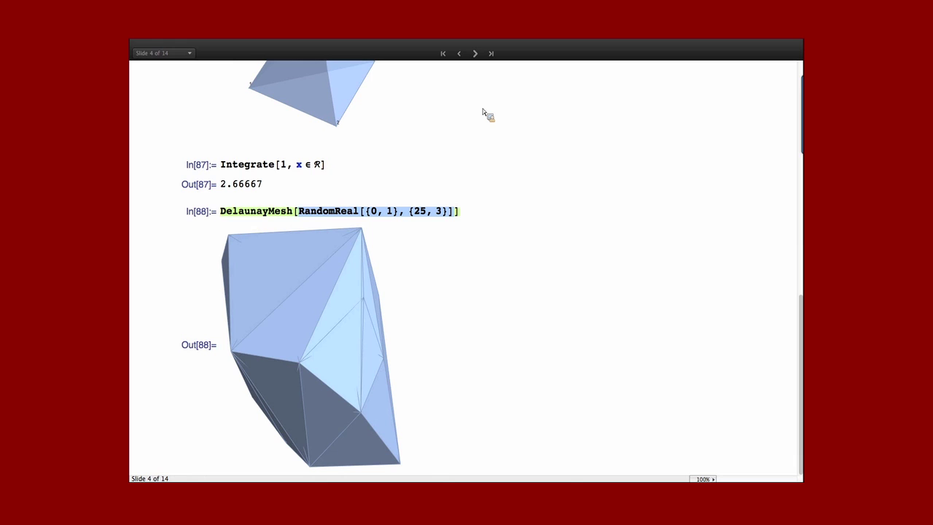
Move to the Derived Regions slide and define the two disks r1 and r2.
click(476, 54)
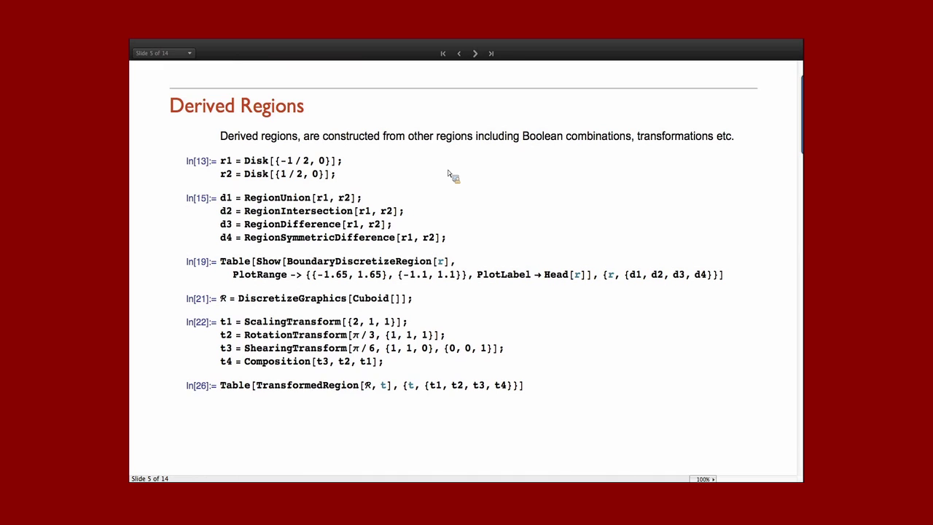
key(shift+Return)
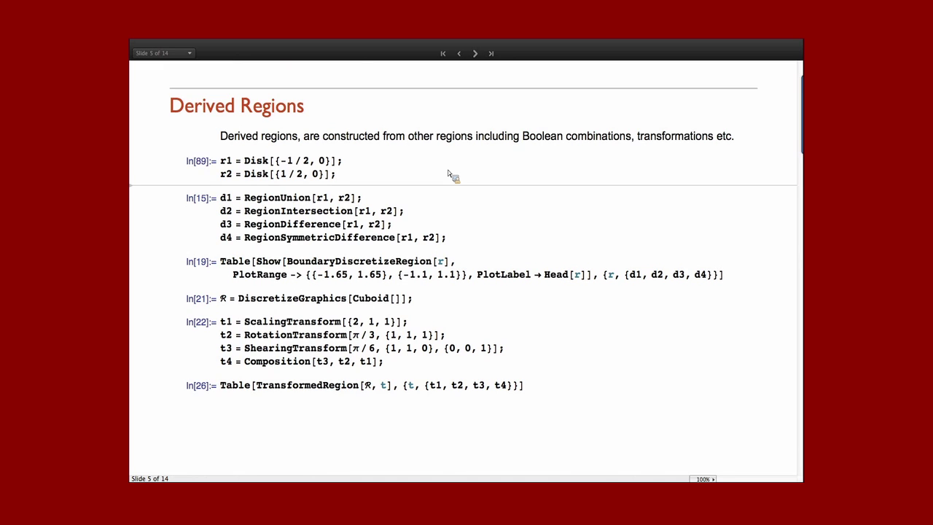
click(291, 210)
click(290, 238)
Define d1–d4 as the disks' Boolean combinations and plot all four in a Table.
click(436, 239)
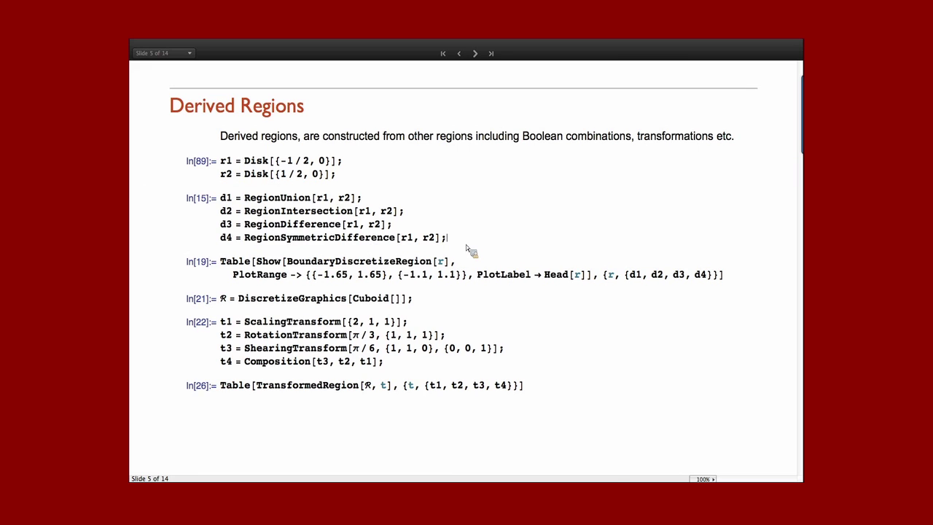
key(shift+Return)
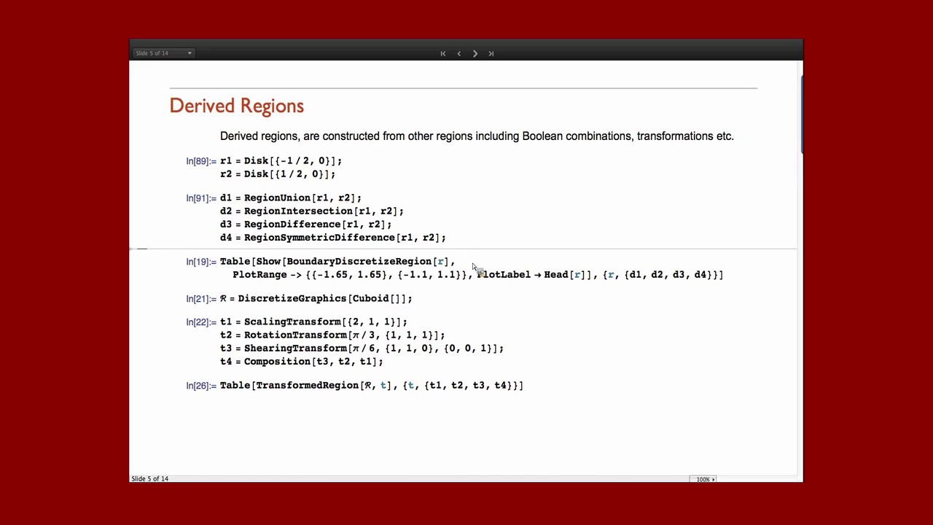
click(472, 261)
key(shift+Return)
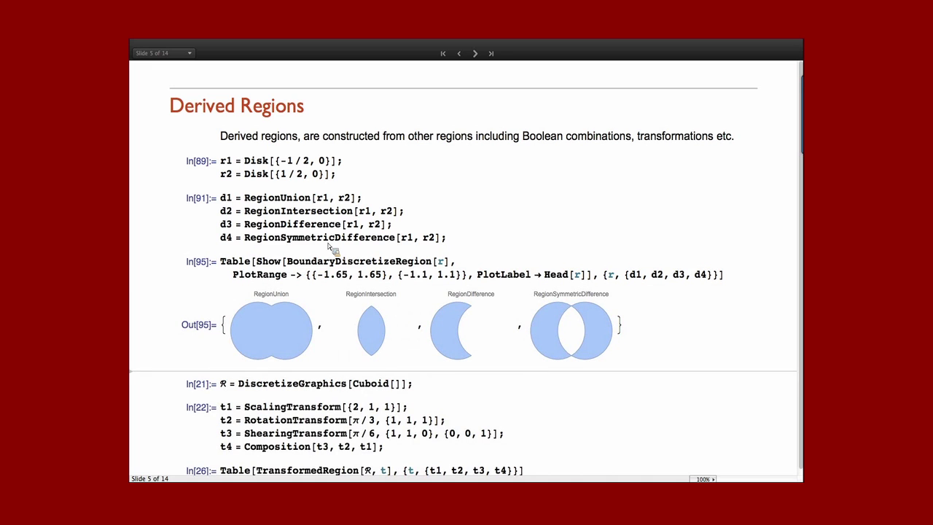
scroll(460, 289, down, 1)
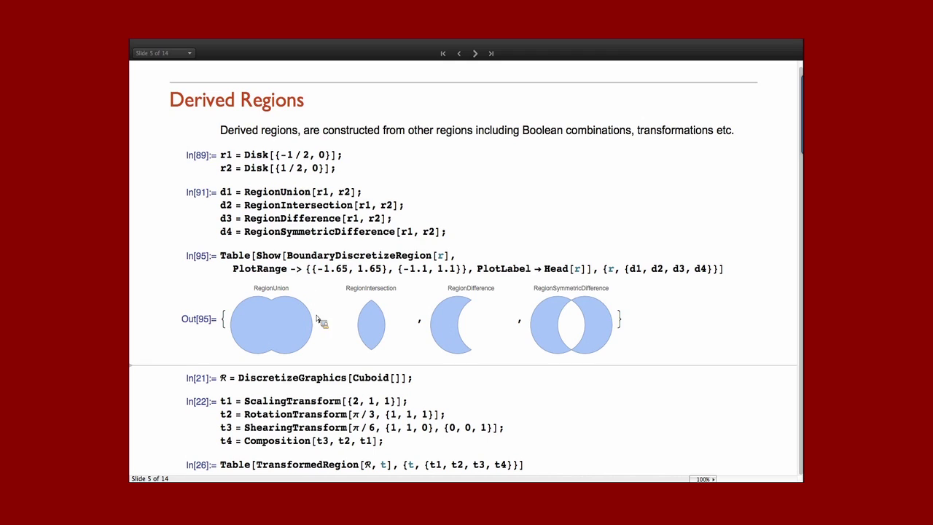
click(444, 378)
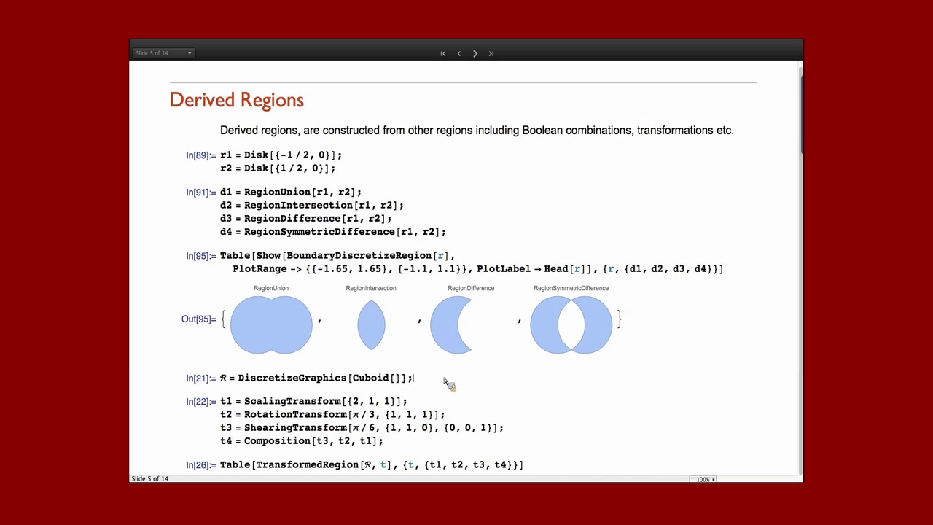
Discretize the unit cuboid and show it under scaling, rotation, shearing and composite transforms t1–t4.
key(shift+Return)
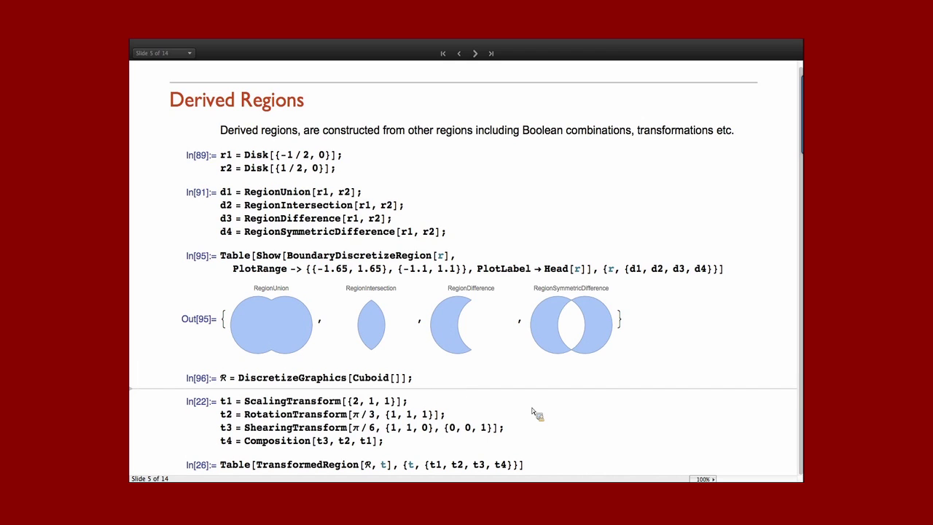
click(459, 405)
key(shift+Return)
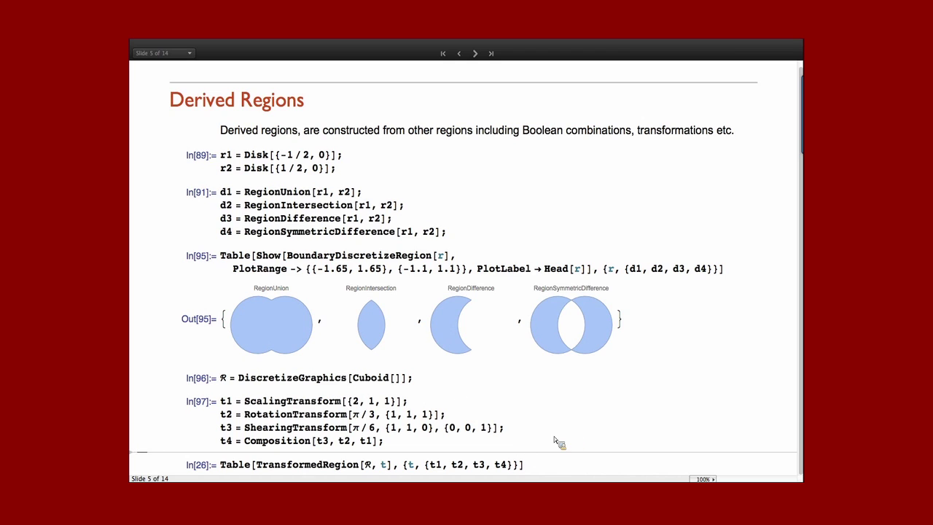
click(559, 472)
key(shift+Return)
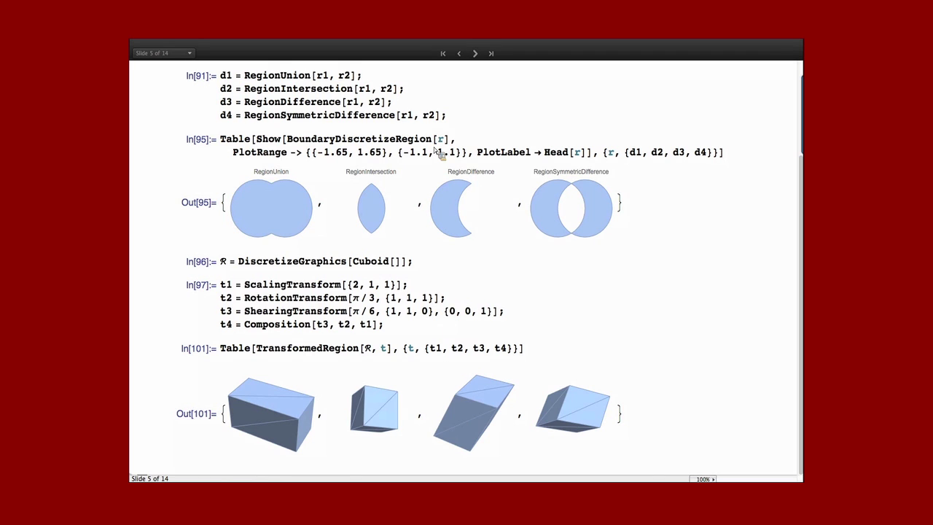
On the Measure Property slide, get arc lengths 2π for Circle[], 4 EllipticE[-3] for the ellipse, 40. for the grid.
click(475, 55)
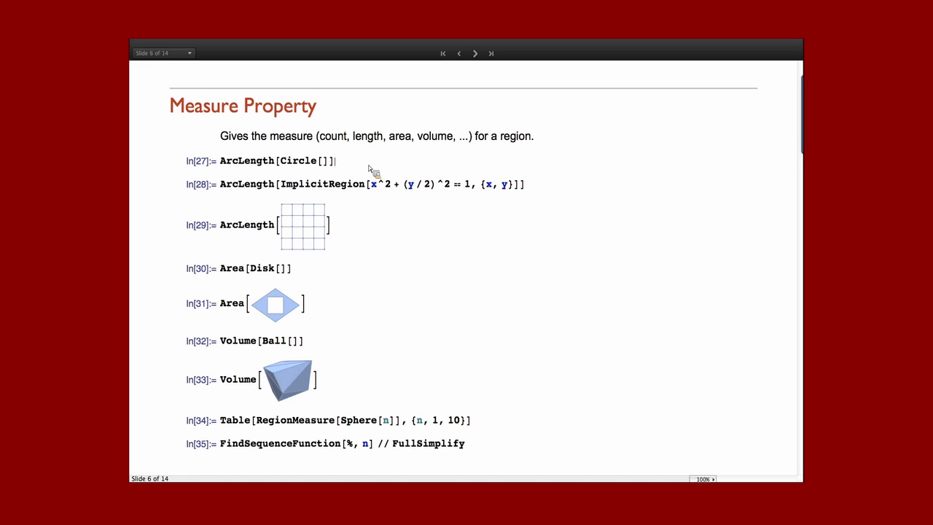
key(shift+Return)
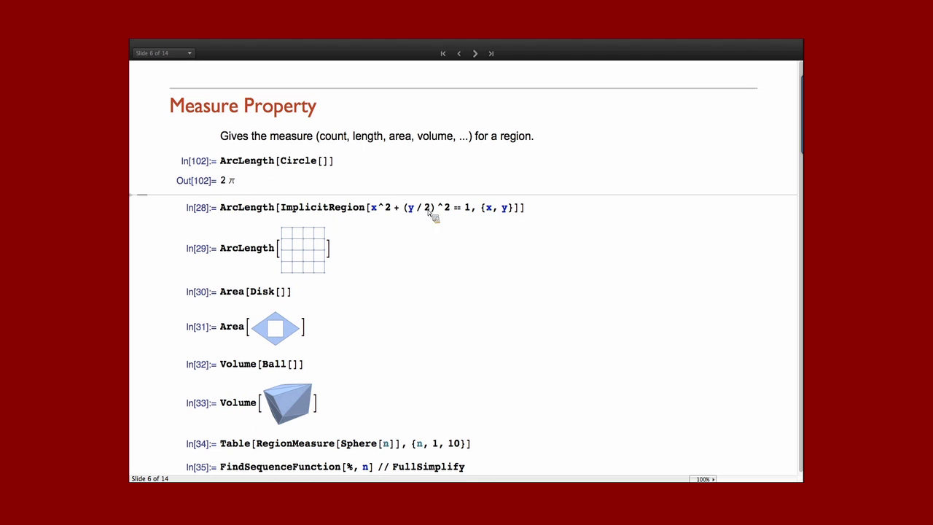
key(shift+Return)
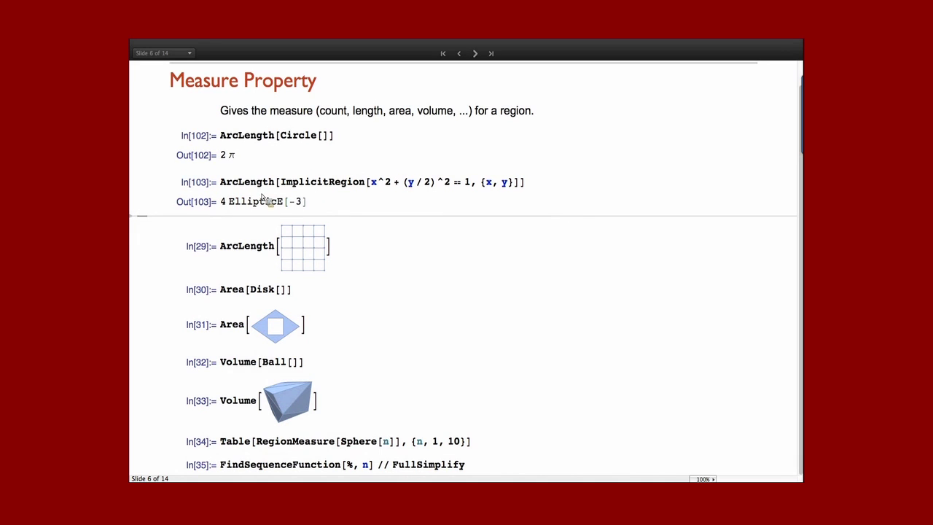
click(363, 250)
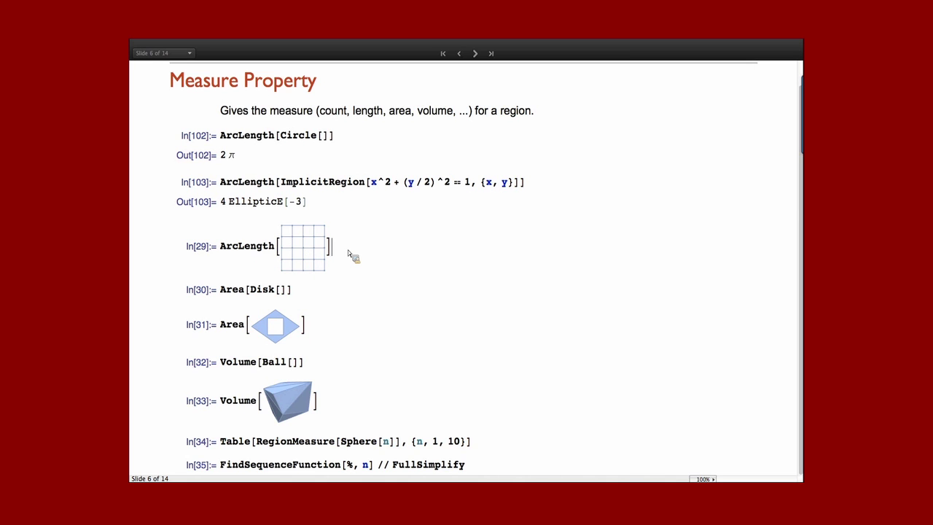
key(Down)
scroll(350, 256, down, 1)
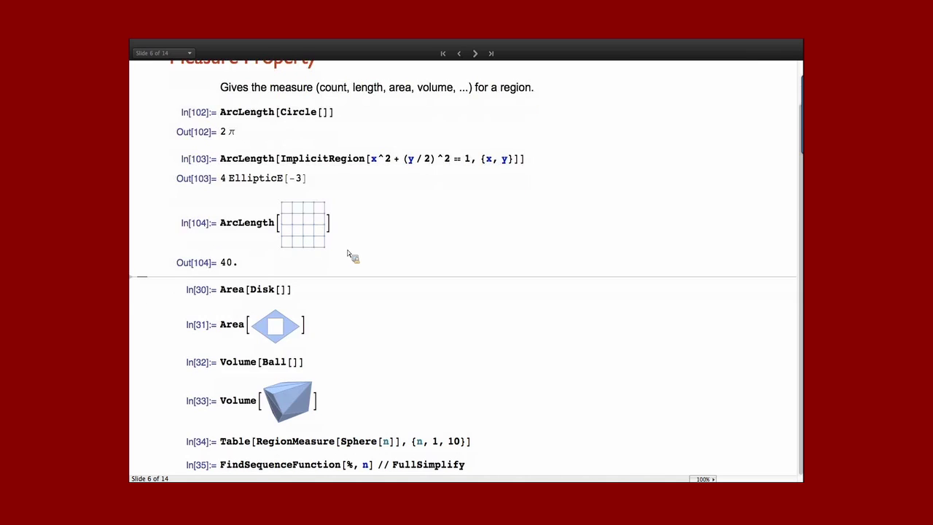
click(315, 297)
key(shift+Return)
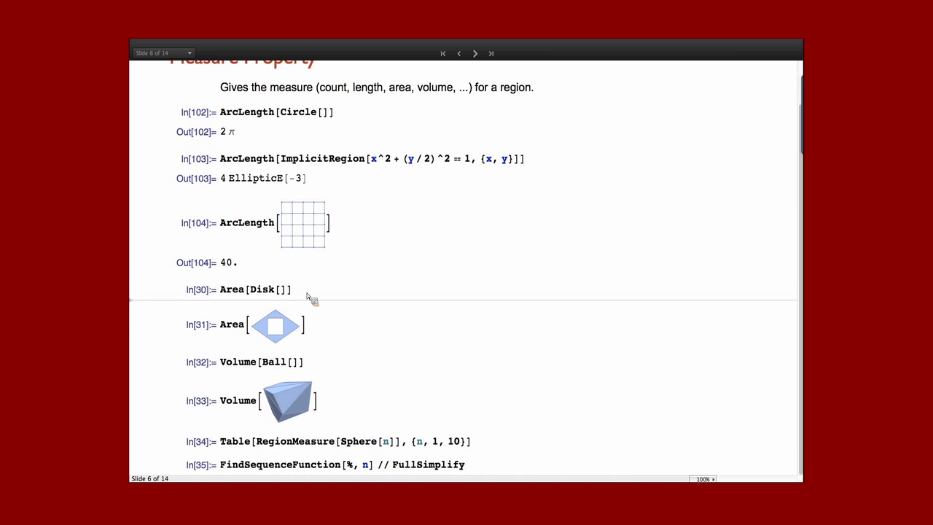
click(332, 351)
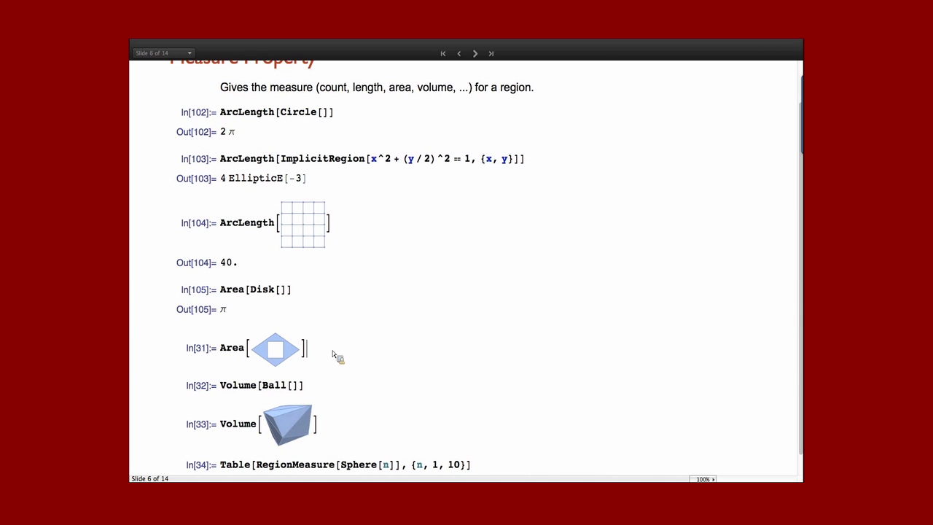
key(shift+Return)
scroll(332, 350, down, 2)
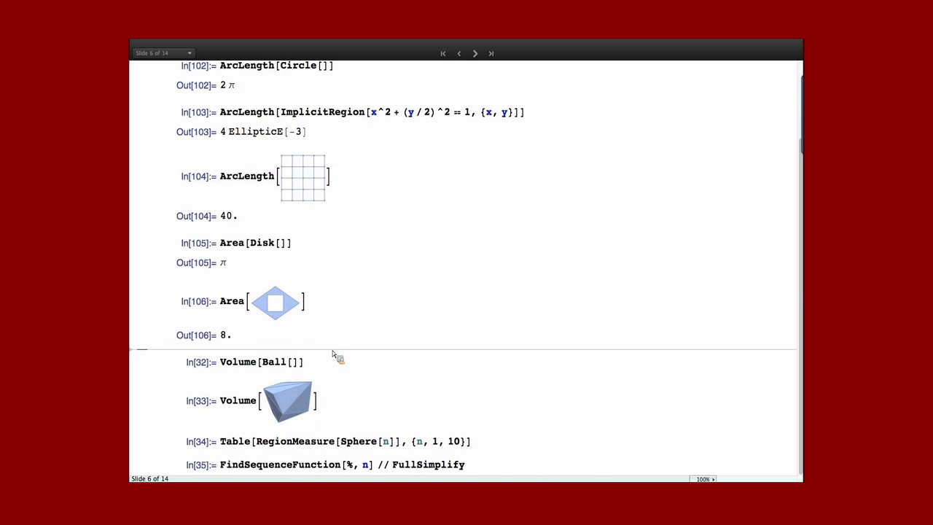
click(330, 370)
key(shift+Return)
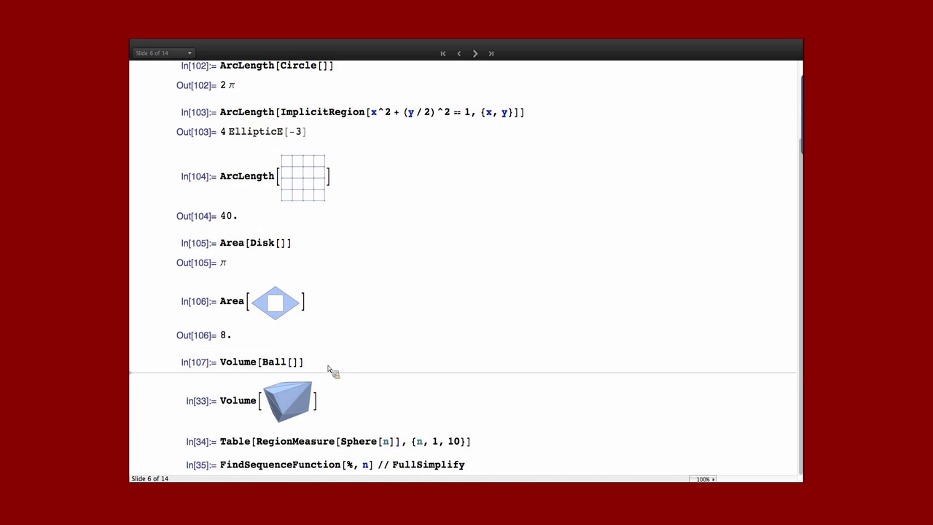
scroll(330, 370, down, 2)
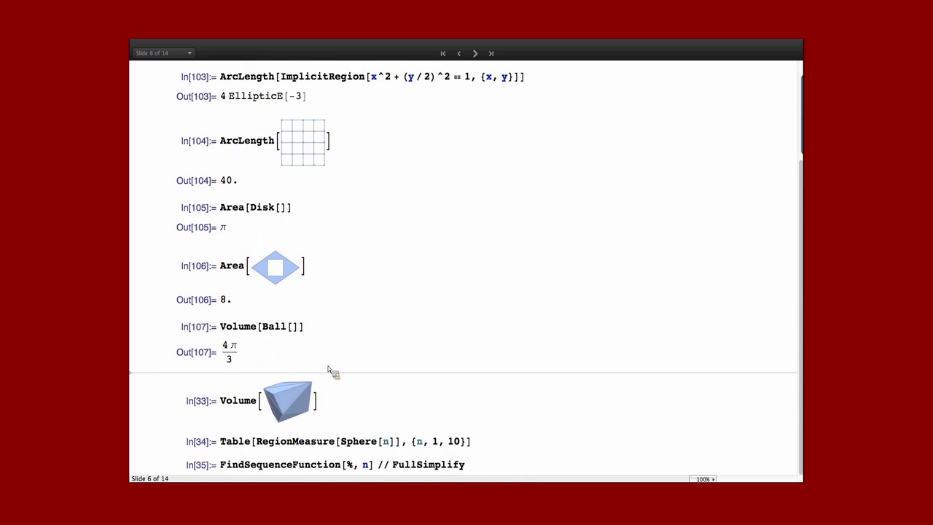
click(336, 403)
key(shift+Return)
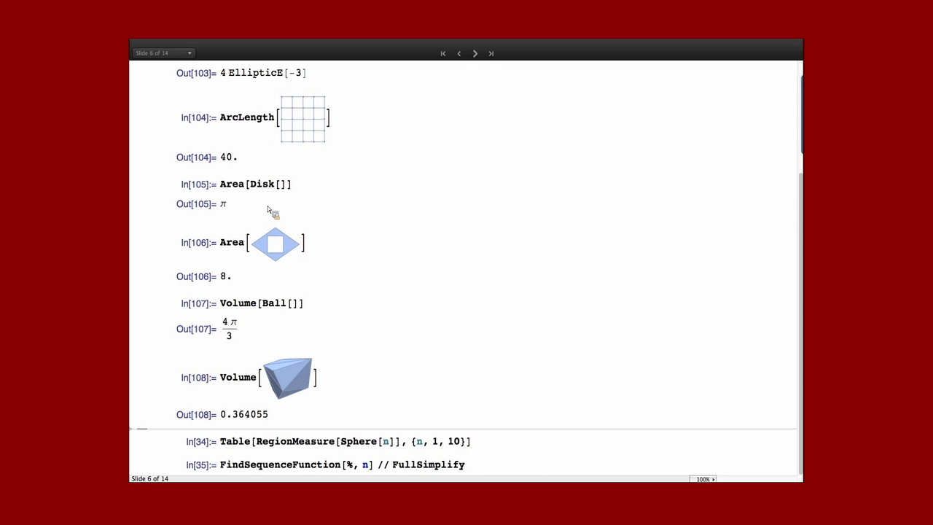
click(508, 442)
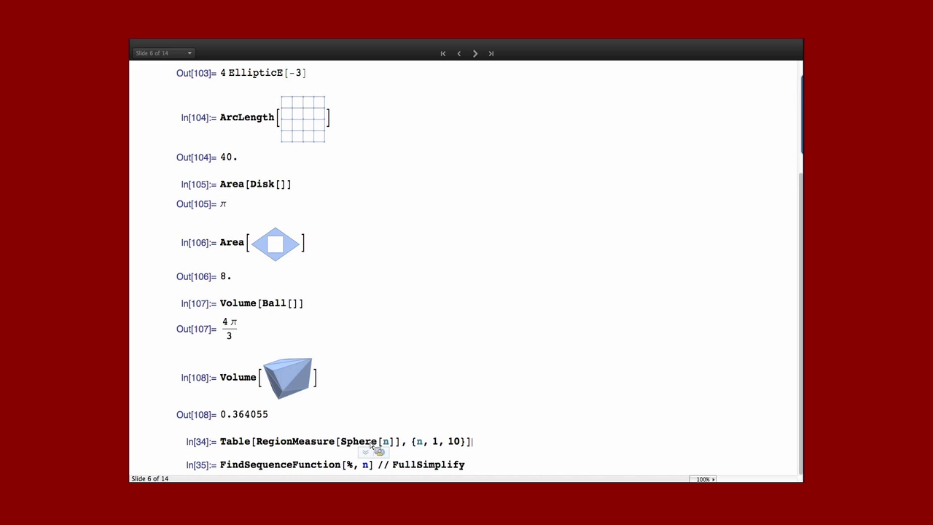
click(501, 446)
List sphere measures for n = 1 to 10, derive 2π^(n/2)/Gamma[n/2], then advance to Centroid Property.
key(shift+Return)
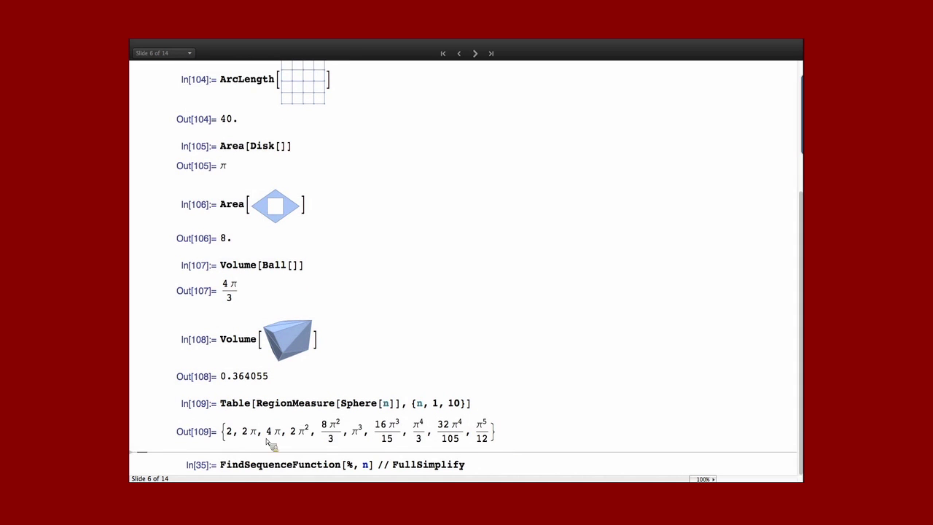
click(490, 466)
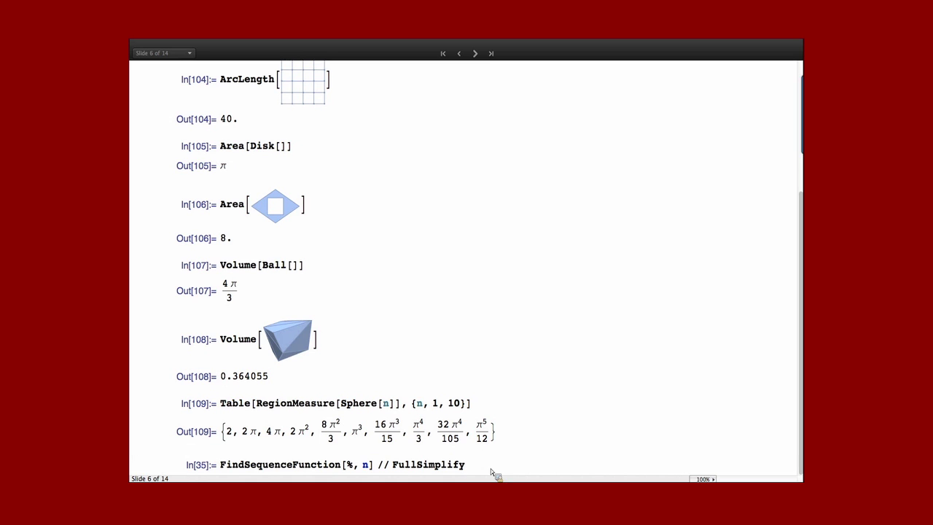
key(shift+Return)
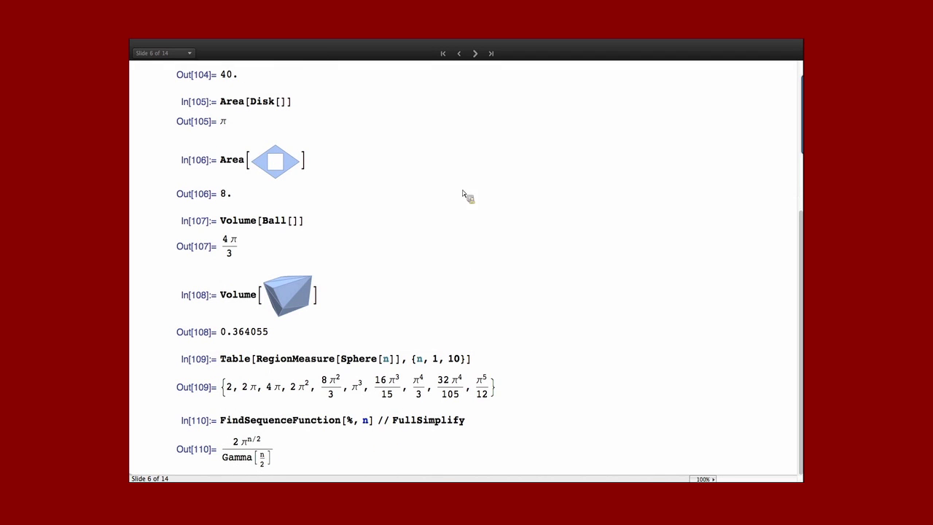
click(474, 57)
Compute the centroids of the general disk and the polygon, and plot the polygon with its centroid in red.
click(422, 165)
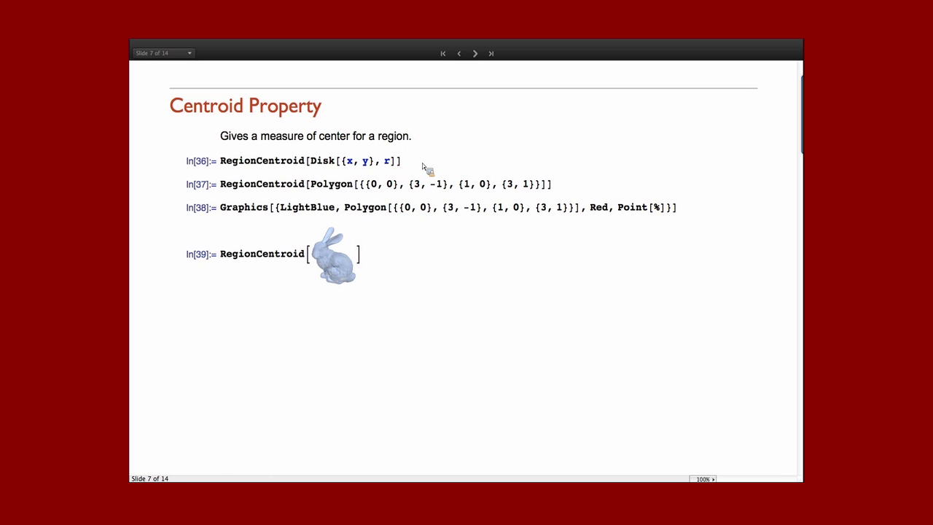
key(shift+Return)
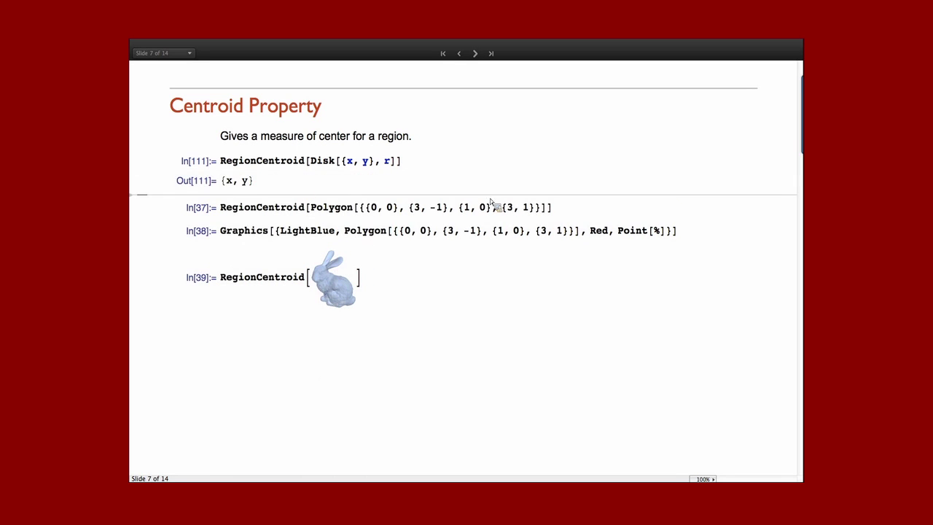
click(566, 210)
key(shift+Return)
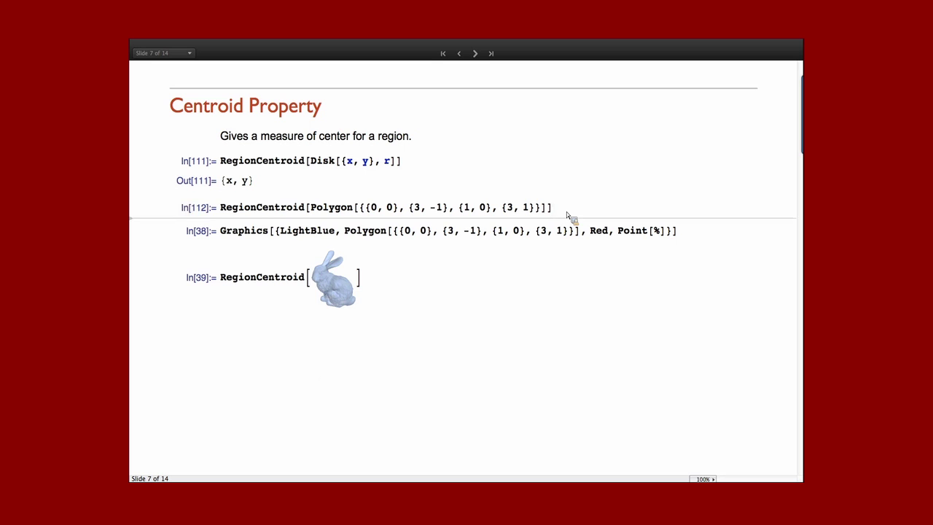
click(688, 270)
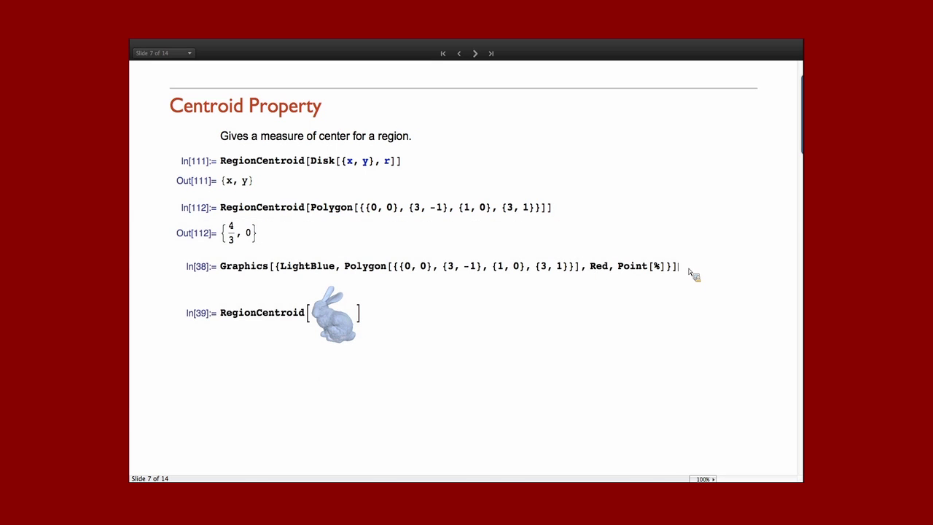
key(shift+Return)
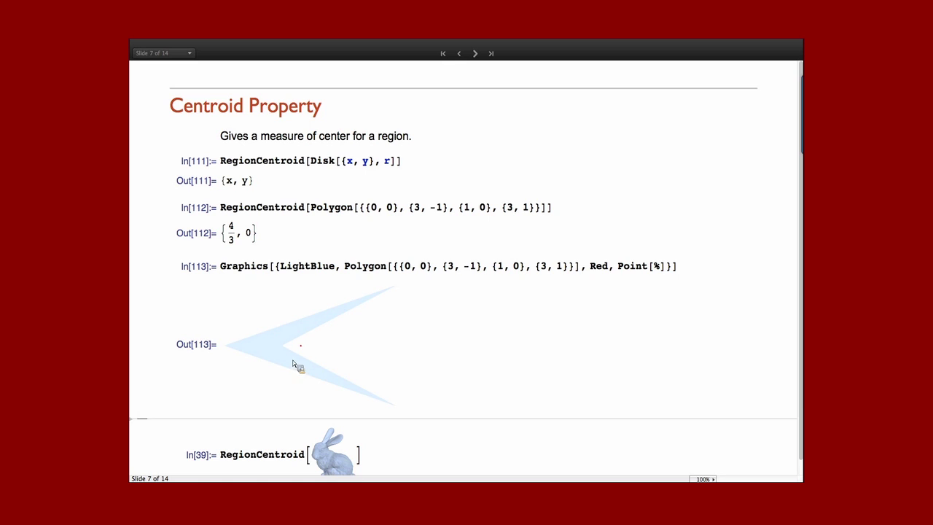
Compute the centroid of the 3D bunny model and rotate it for display.
click(397, 458)
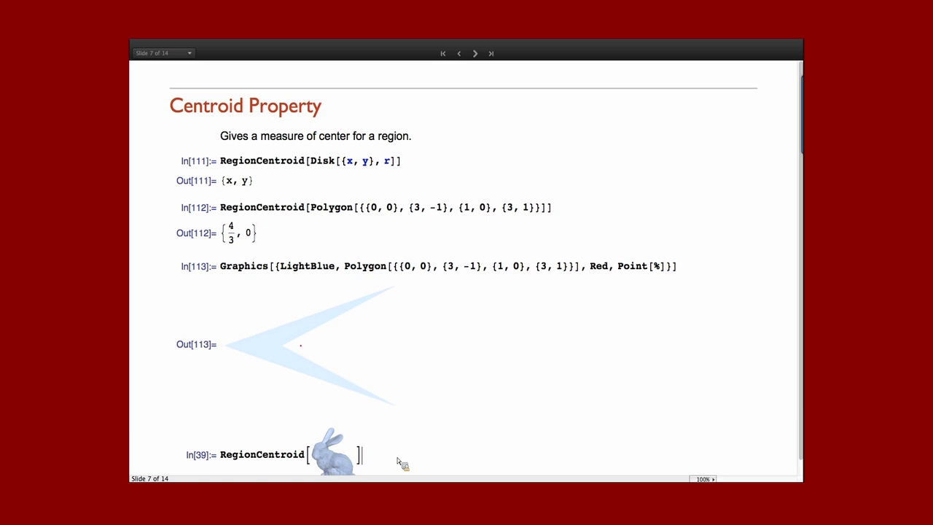
key(shift+Return)
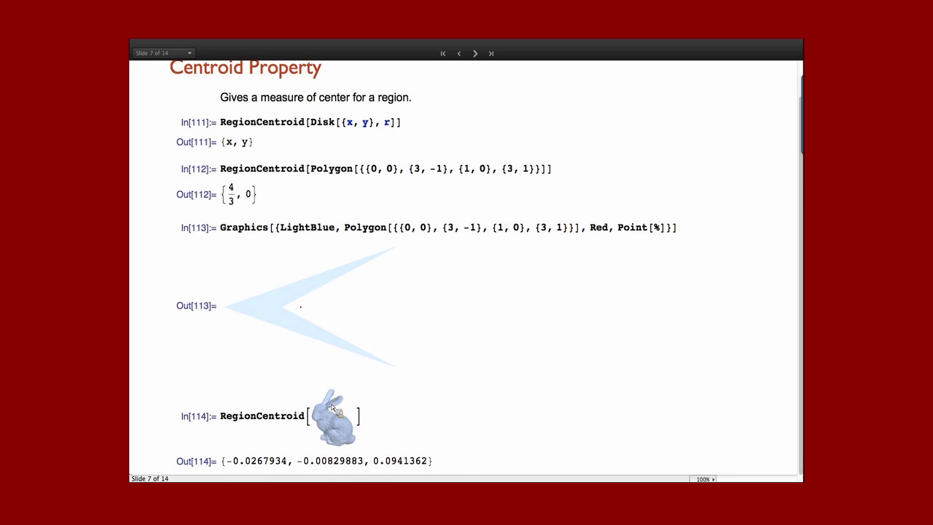
drag(332, 408, 362, 444)
On the Nearest Property slide, find the nearest points on the unit disk and the triangle.
click(477, 58)
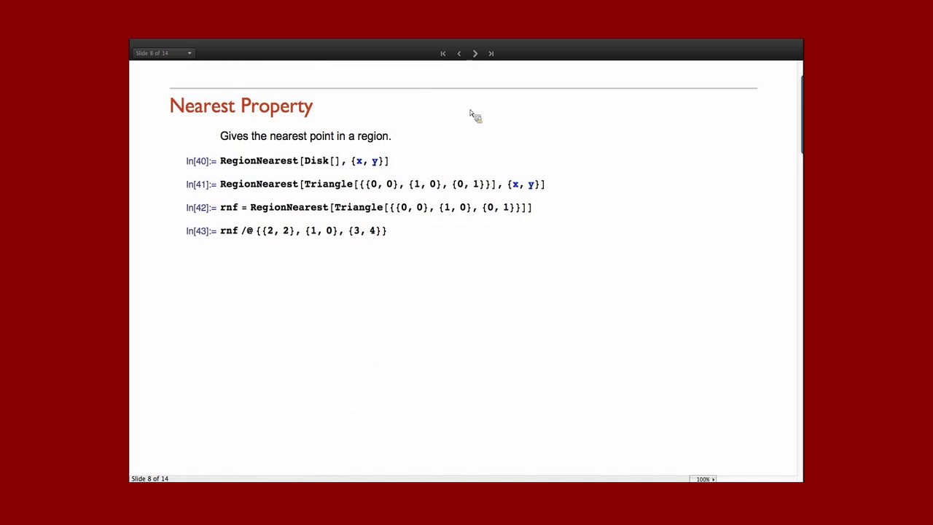
click(440, 164)
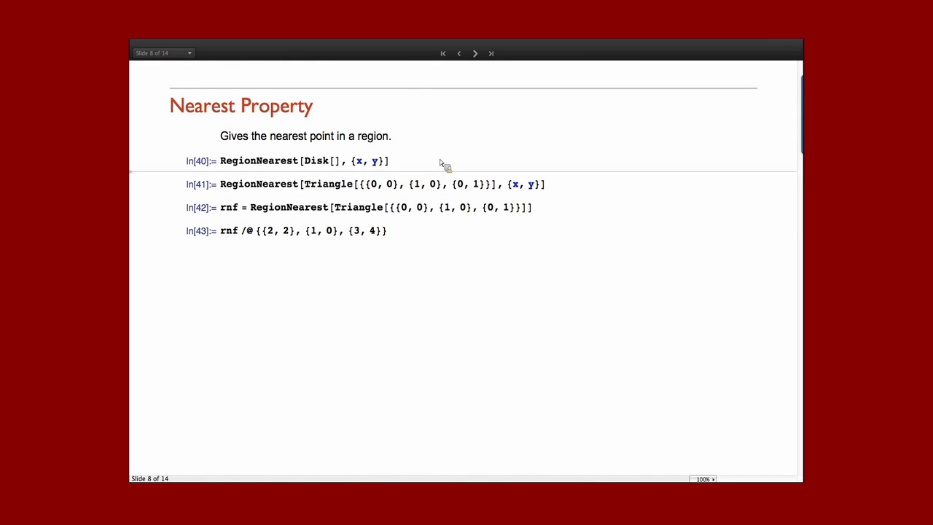
key(shift+Return)
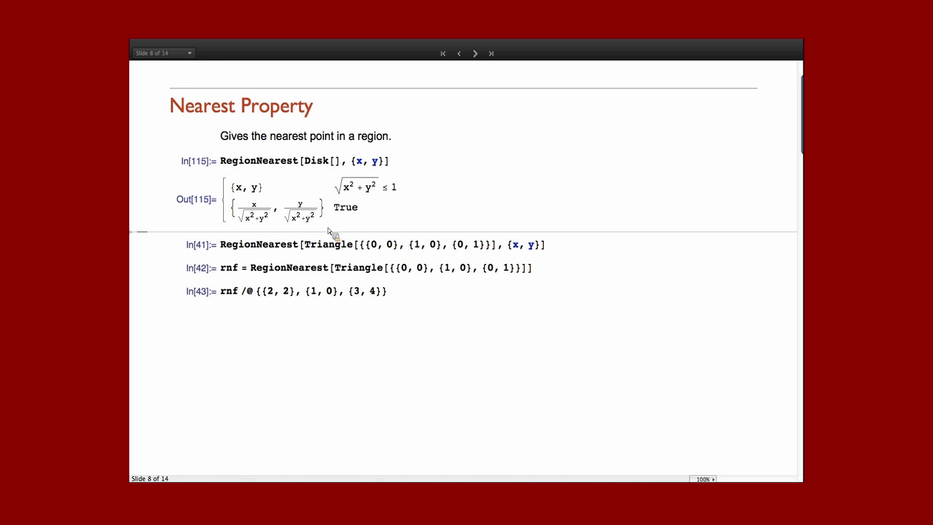
click(557, 245)
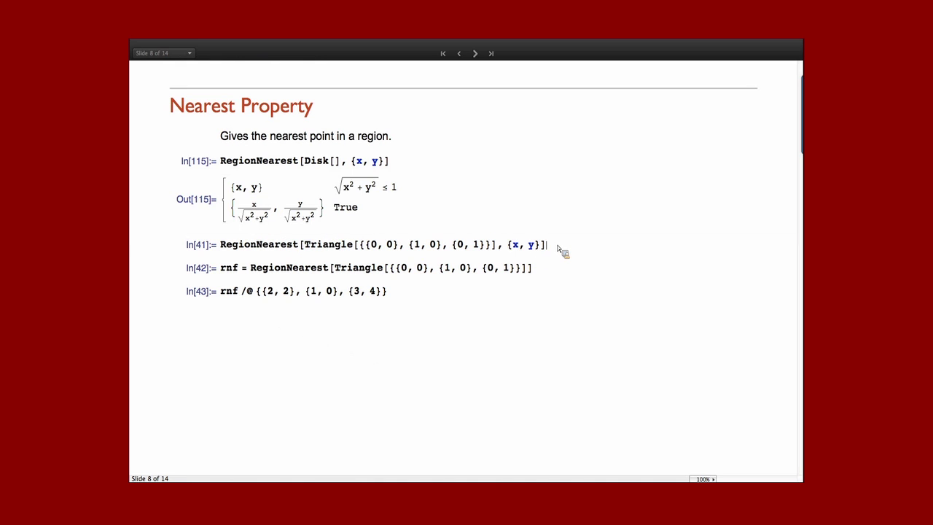
key(shift+Return)
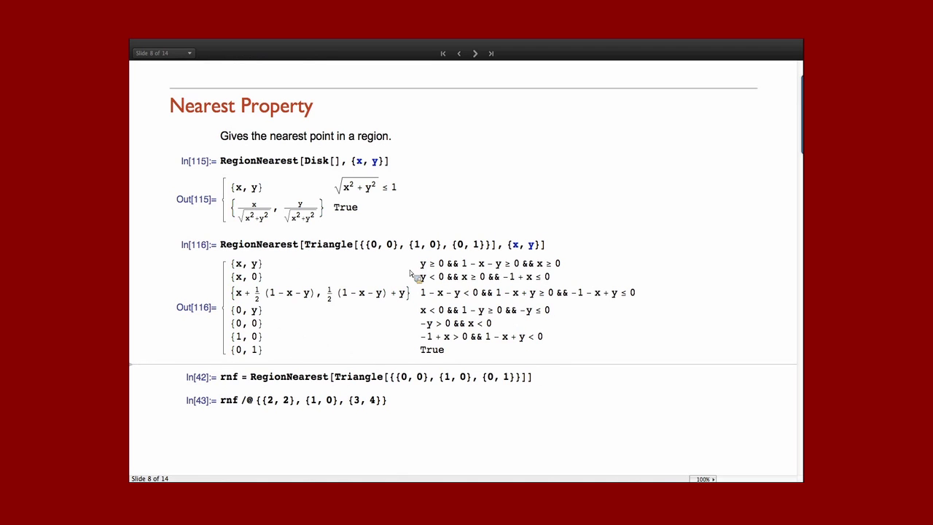
Define the triangle's nearest-point function rnf and apply it to three sample points.
click(554, 380)
key(shift+Return)
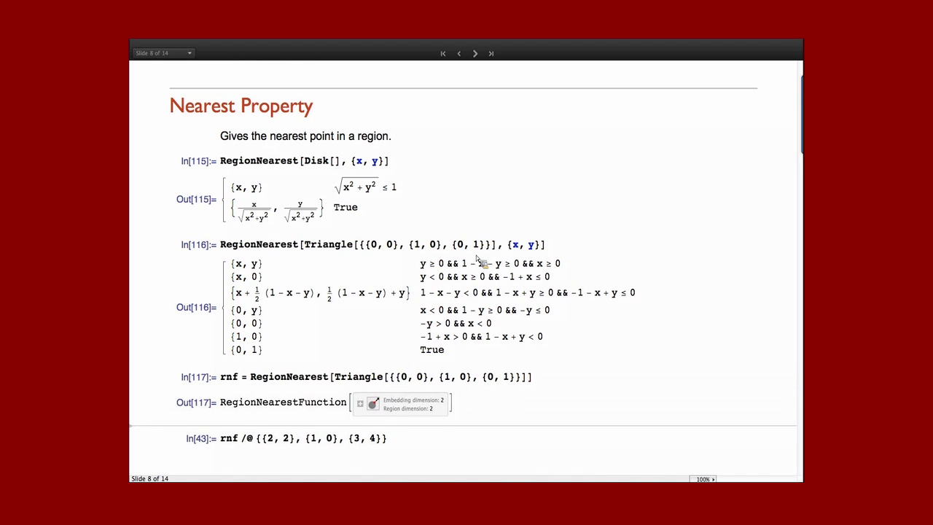
click(509, 247)
double_click(511, 248)
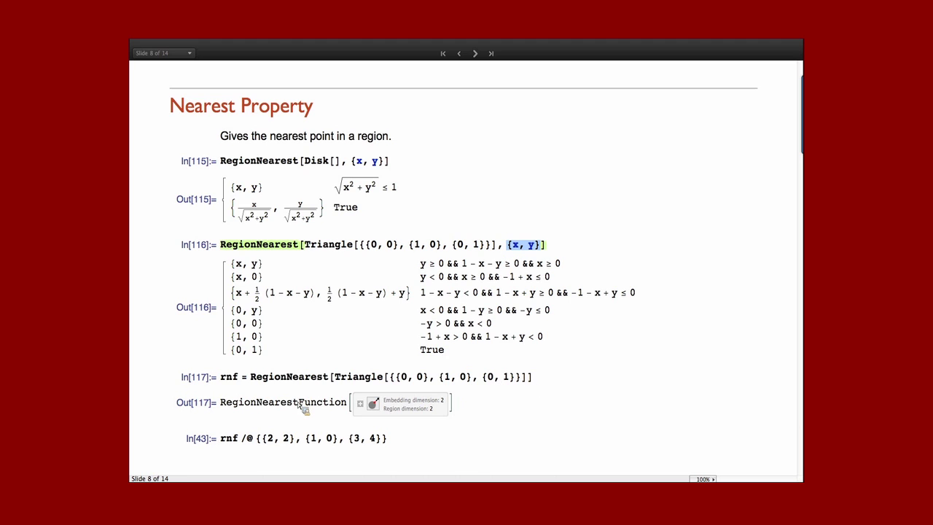
click(403, 438)
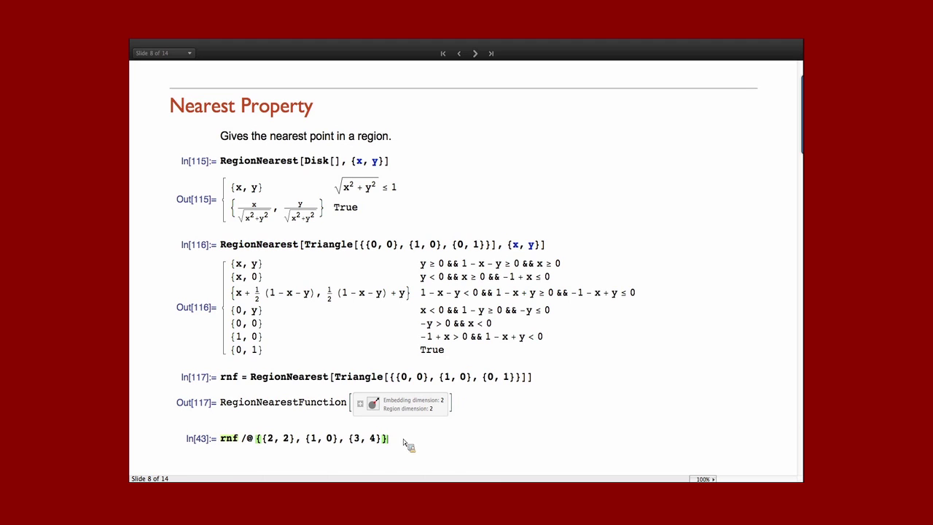
key(shift+Return)
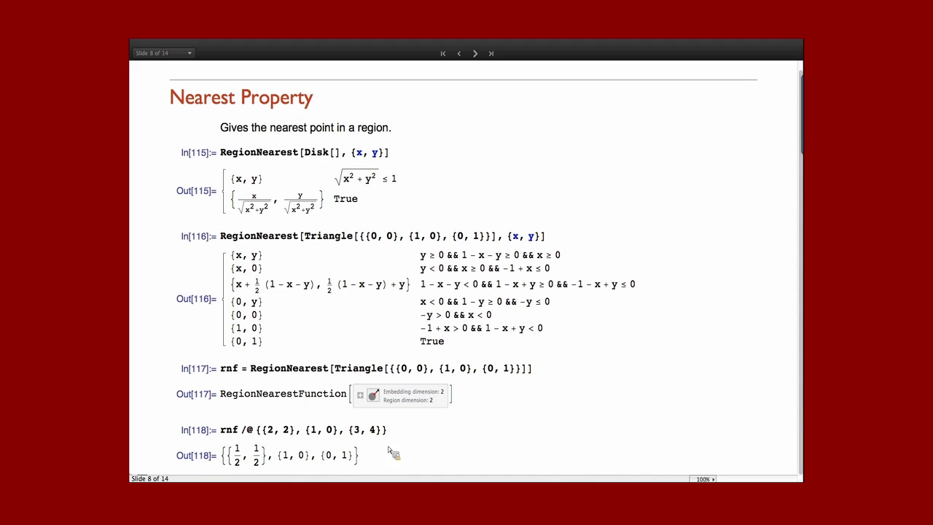
click(475, 54)
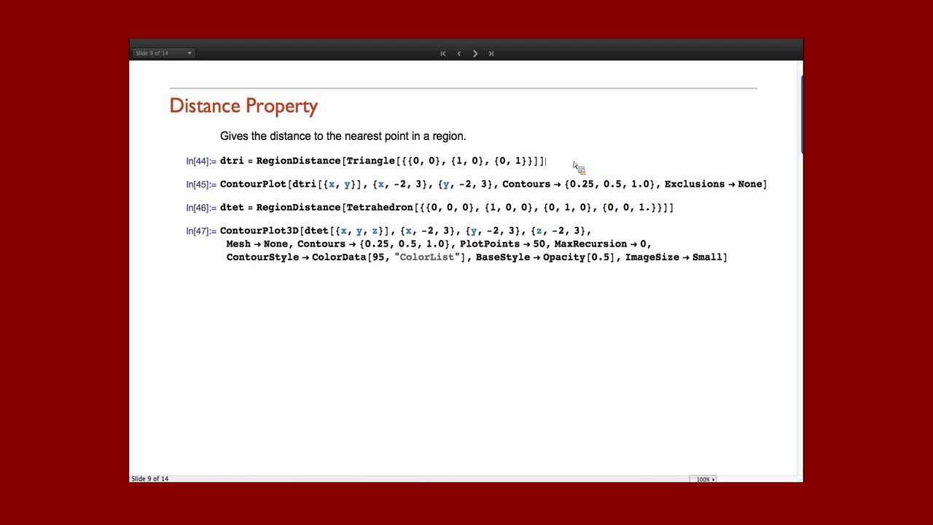
Create the triangle distance function dtri and plot its 2D distance contours.
key(shift+Return)
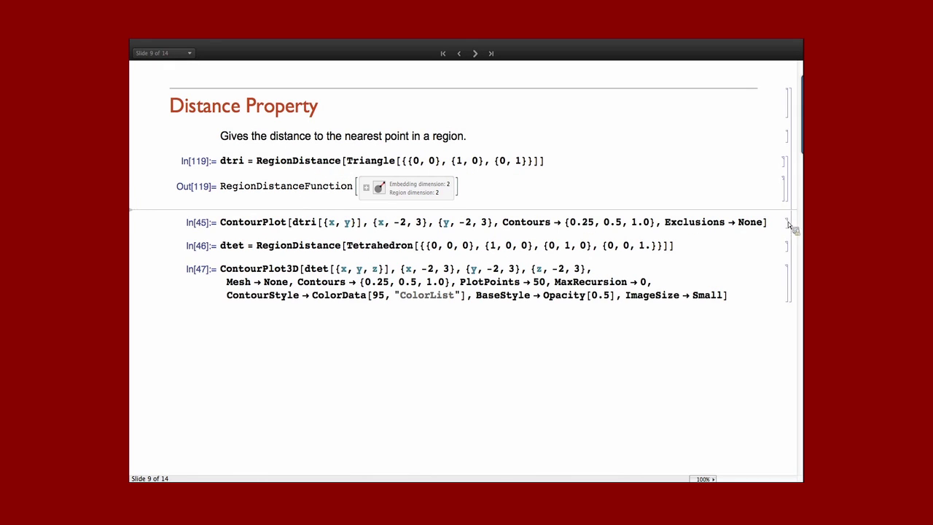
click(777, 229)
key(shift+Return)
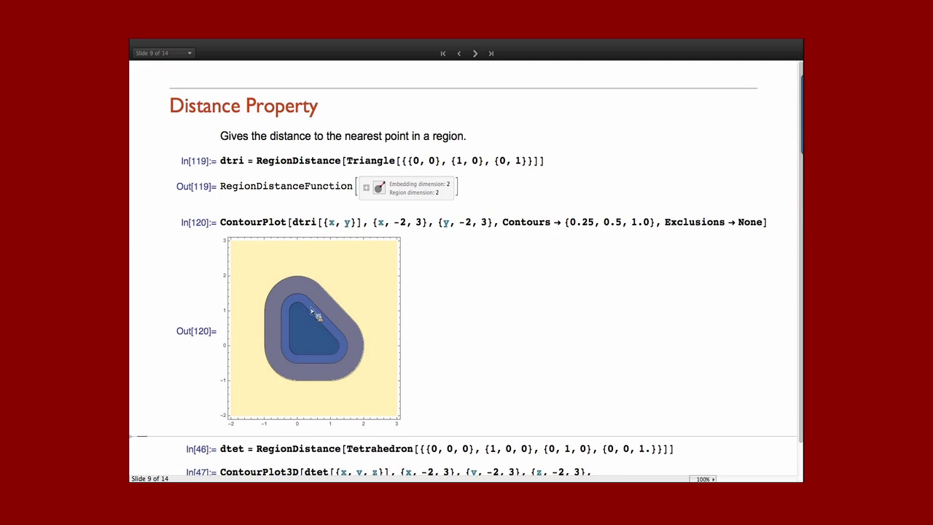
Create the tetrahedron distance function dtet and draw its 3D distance contours.
mouse_move(314, 305)
scroll(481, 380, down, 1)
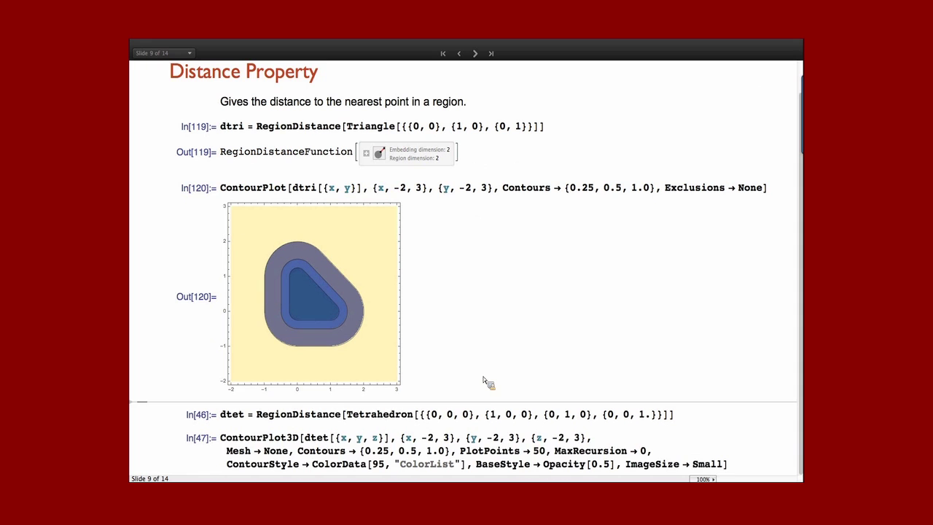
click(692, 416)
key(shift+Return)
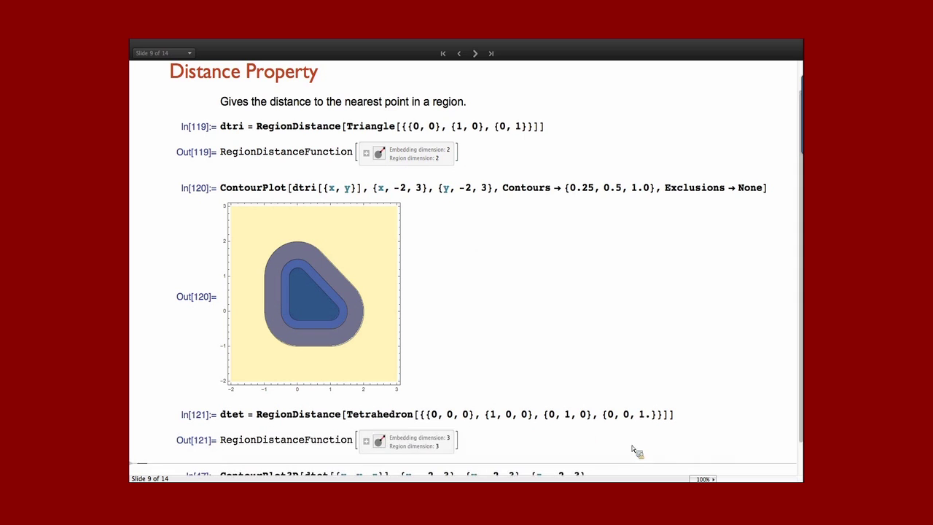
scroll(671, 461, down, 1)
click(670, 451)
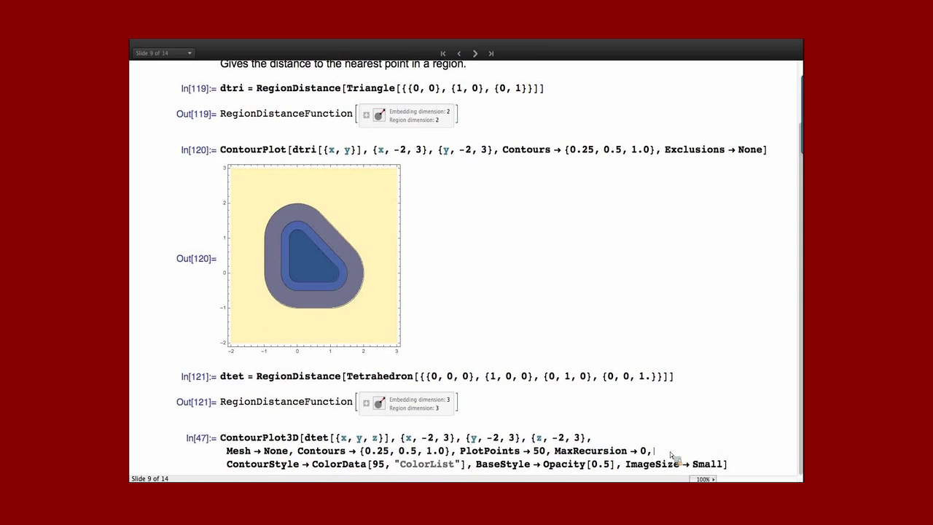
key(shift+Return)
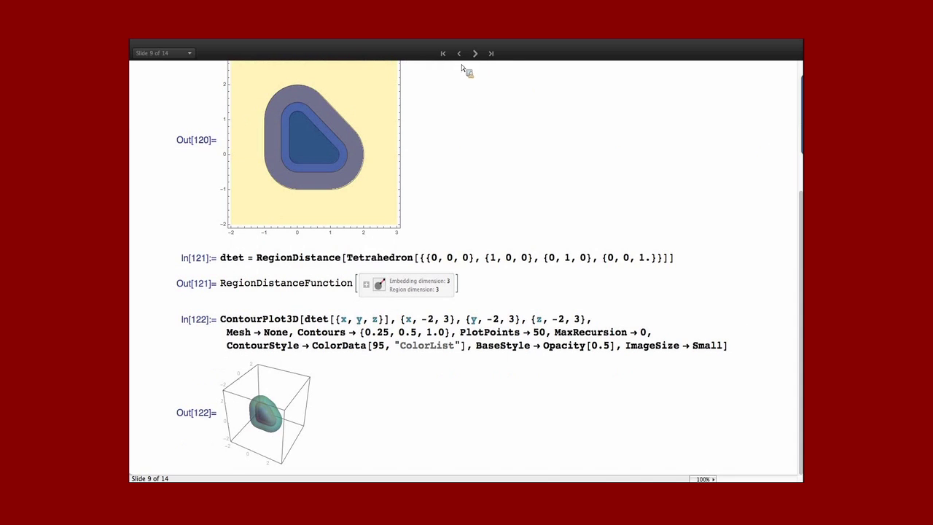
click(474, 53)
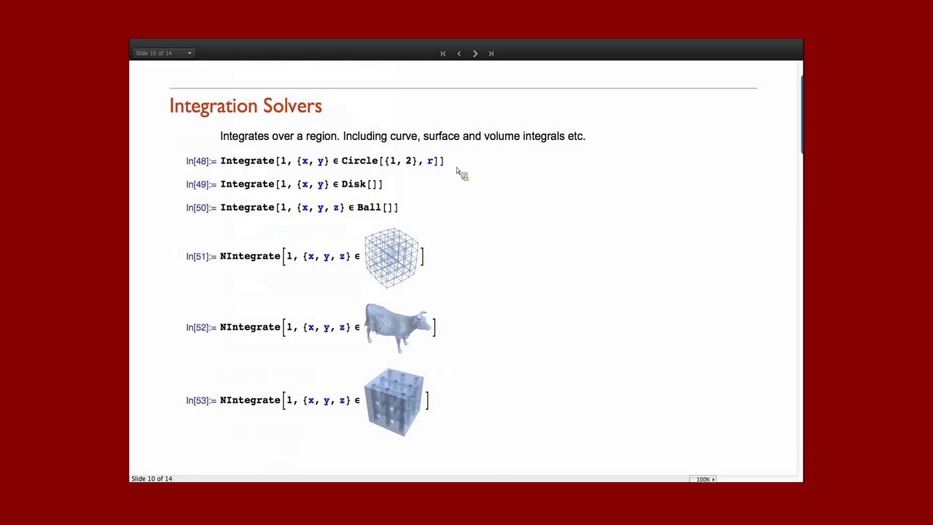
Integrate over the circle, then evaluate the unit disk (π) and unit ball (4π/3) integrals.
key(shift+Return)
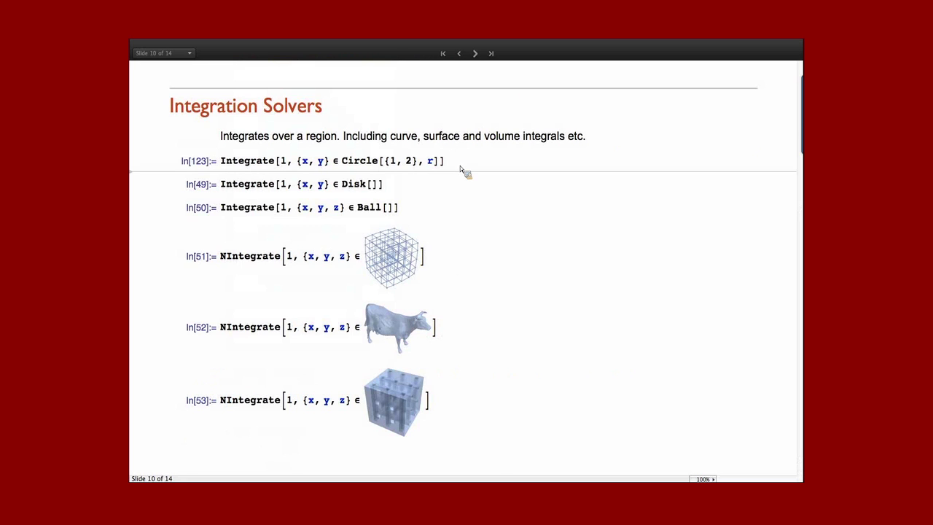
triple_click(371, 162)
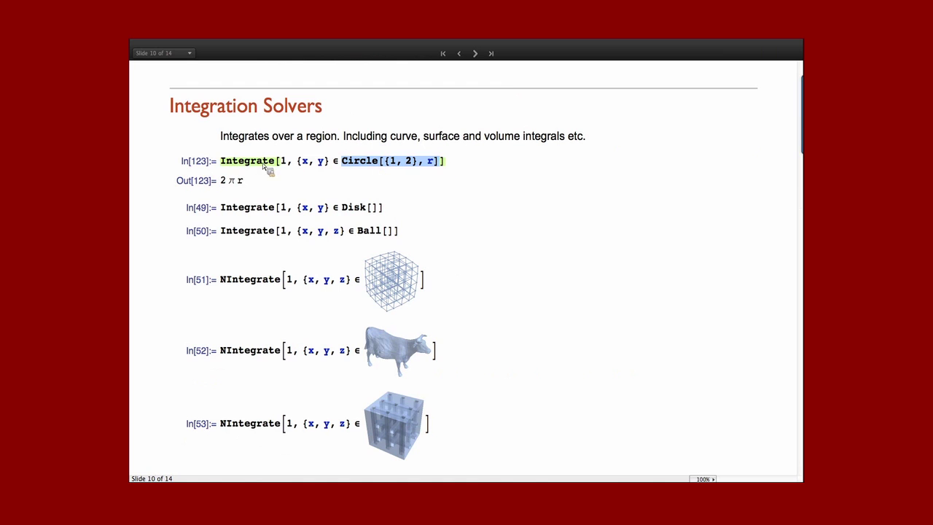
click(256, 185)
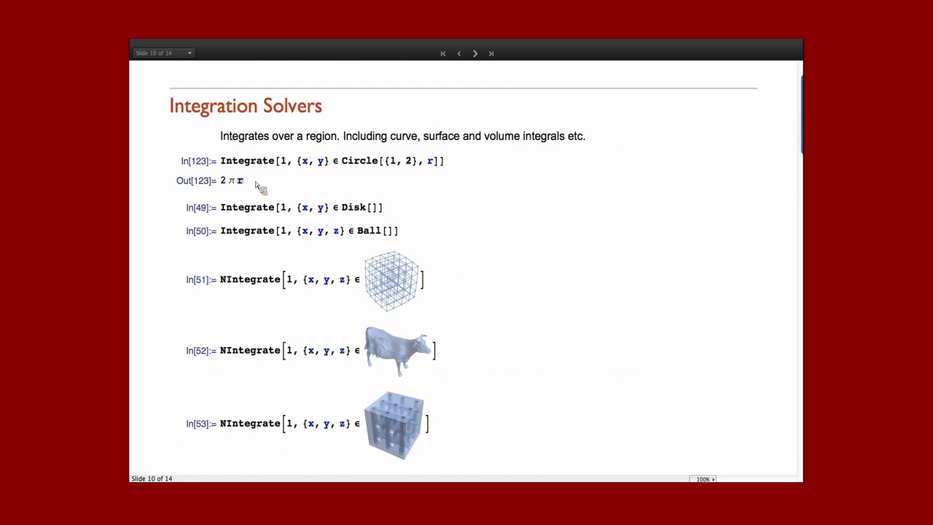
click(407, 213)
key(shift+Return)
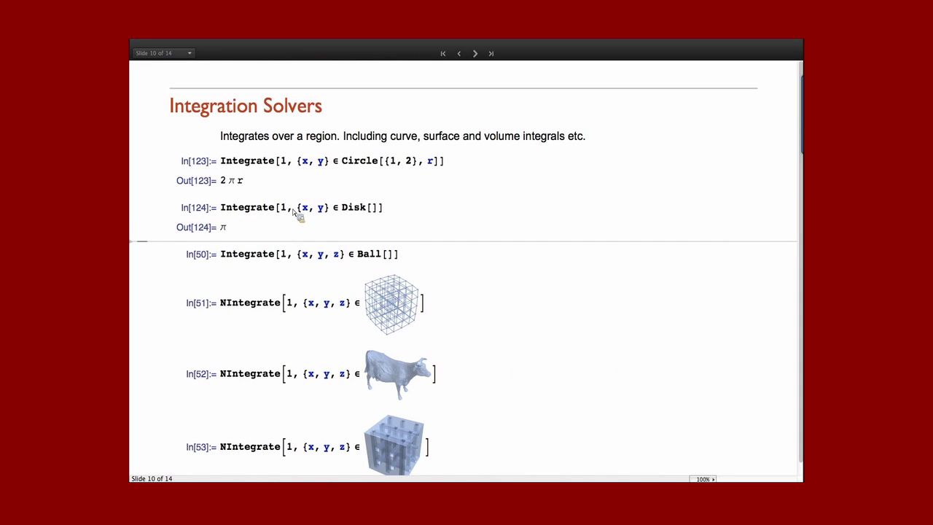
click(423, 253)
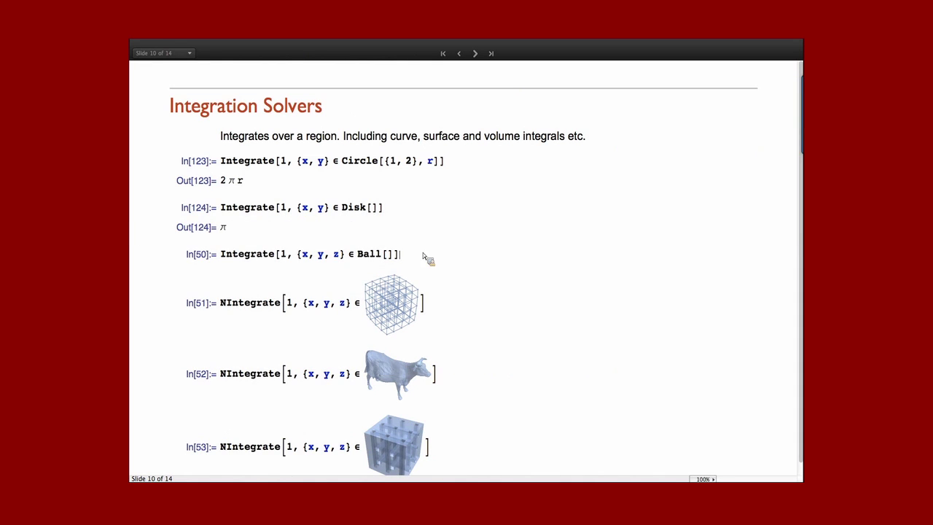
key(shift+Return)
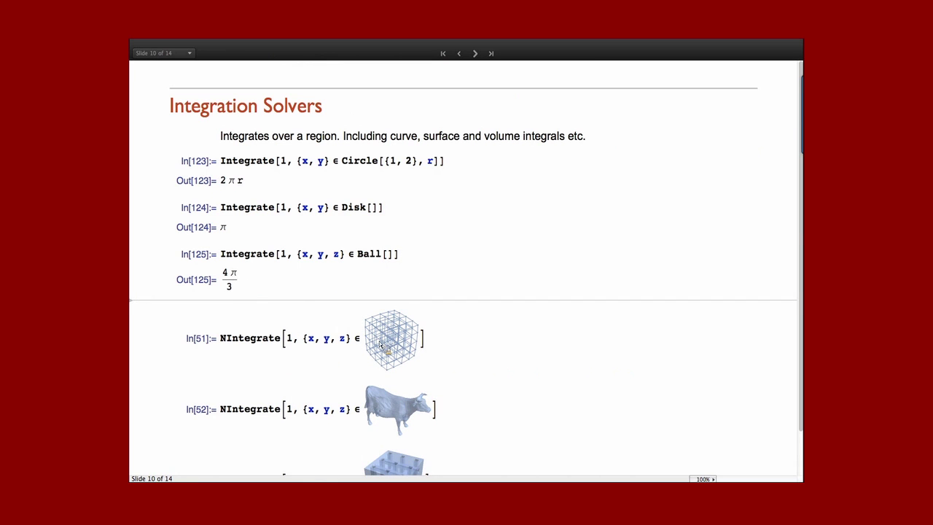
Numerically integrate over the grid-cube, cow and holed-cube meshes, getting 298.276, 0.674671 and 1122.
click(449, 343)
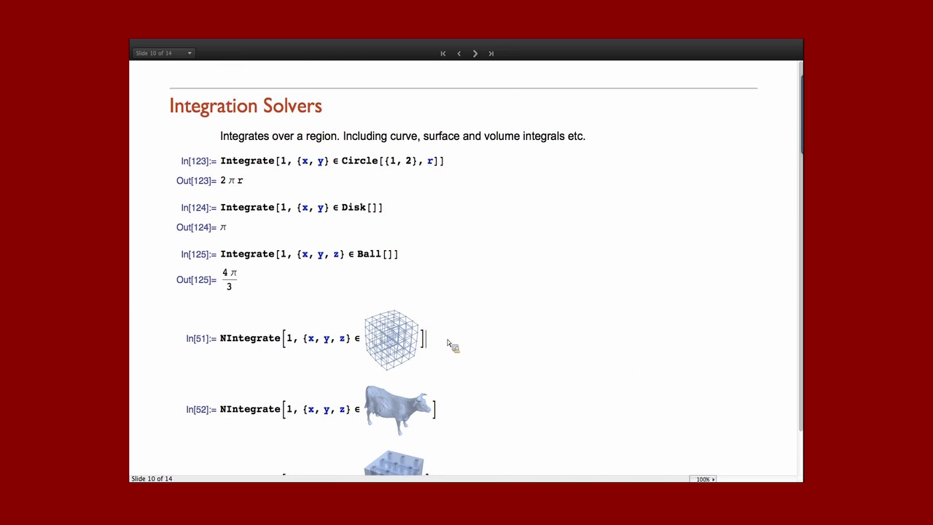
key(shift+Return)
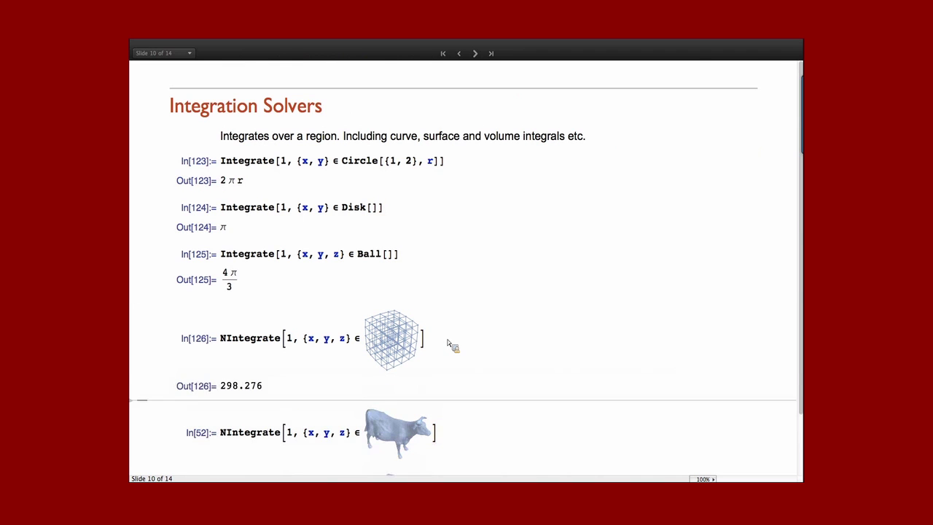
scroll(449, 344, down, 3)
click(454, 366)
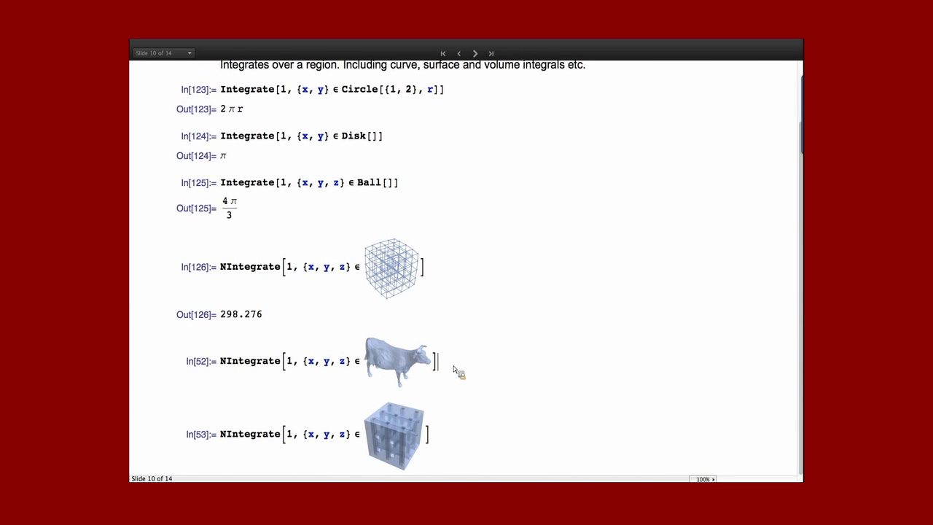
key(shift+Return)
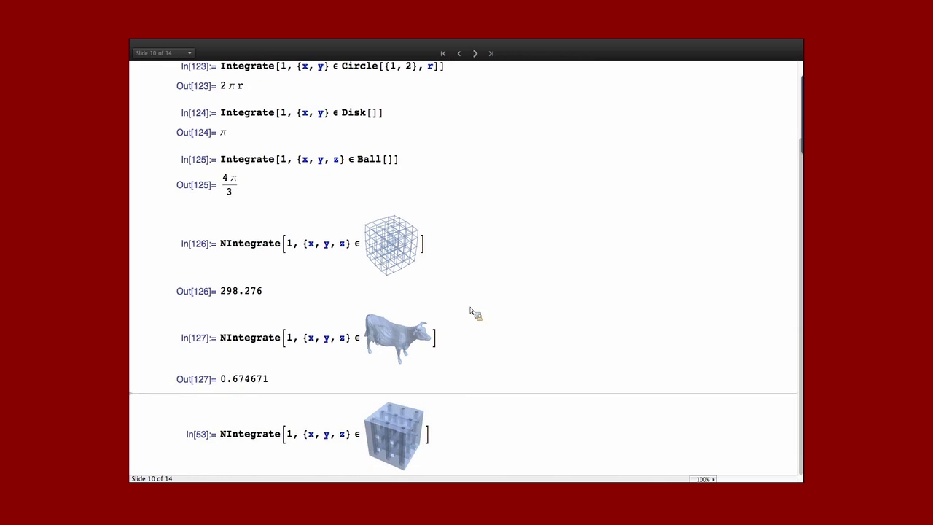
click(449, 435)
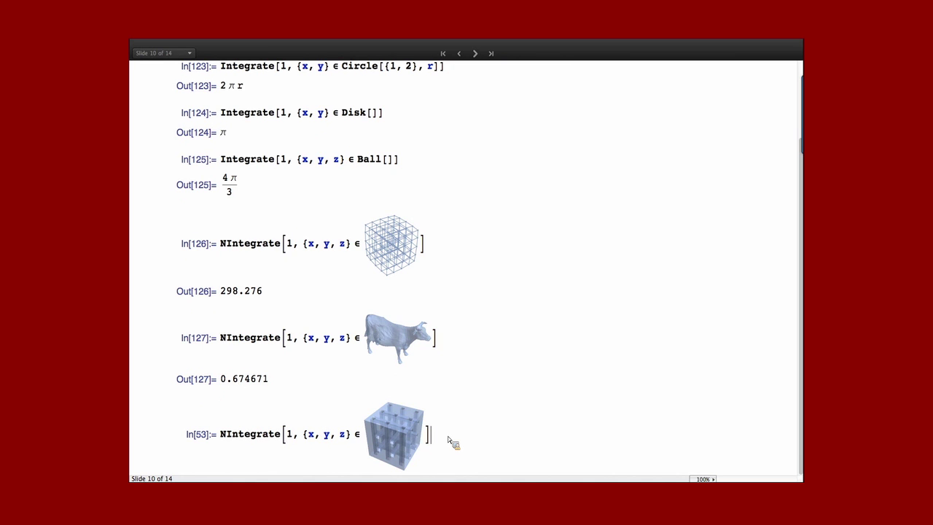
key(shift+Return)
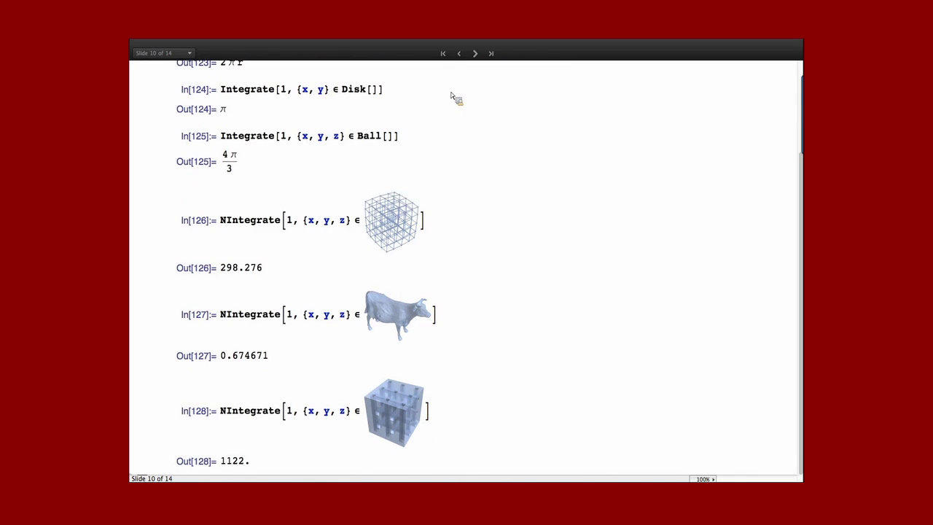
click(475, 54)
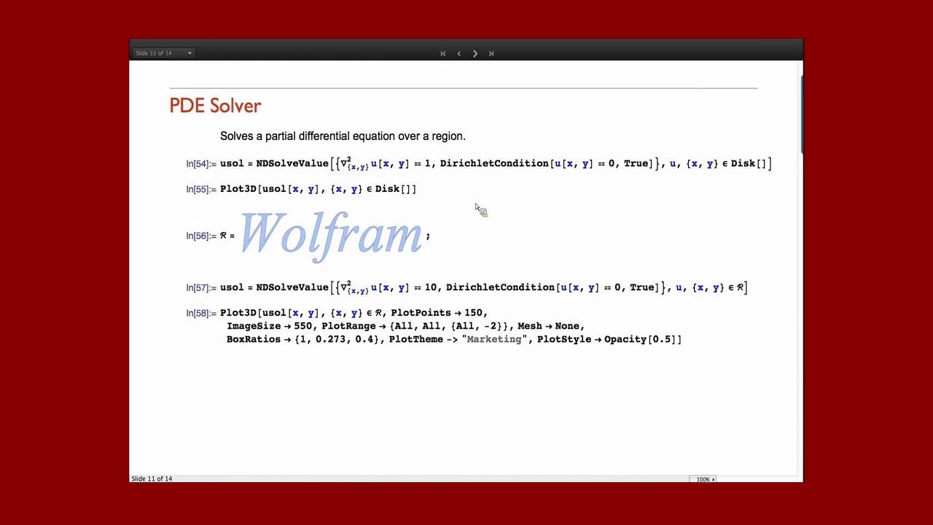
Solve the PDE with its DirichletCondition over the unit disk and plot the solution in 3D.
double_click(419, 167)
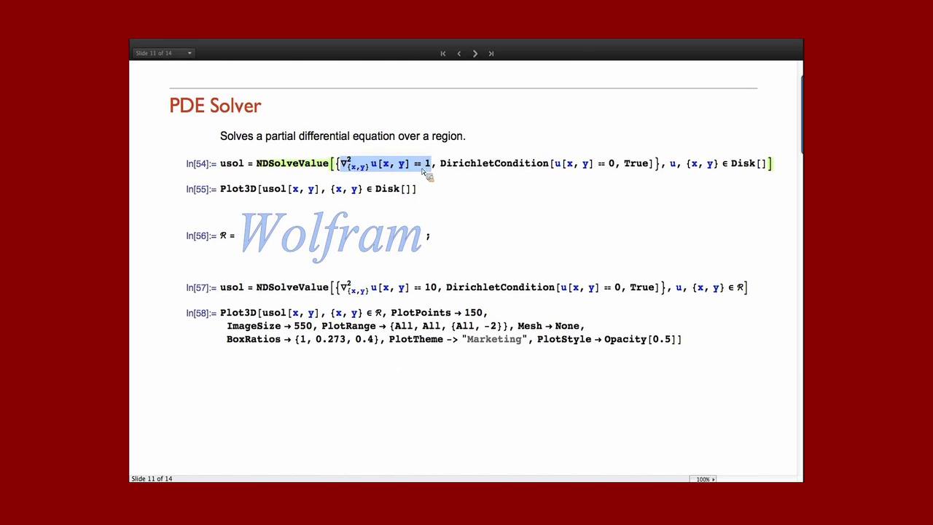
triple_click(486, 166)
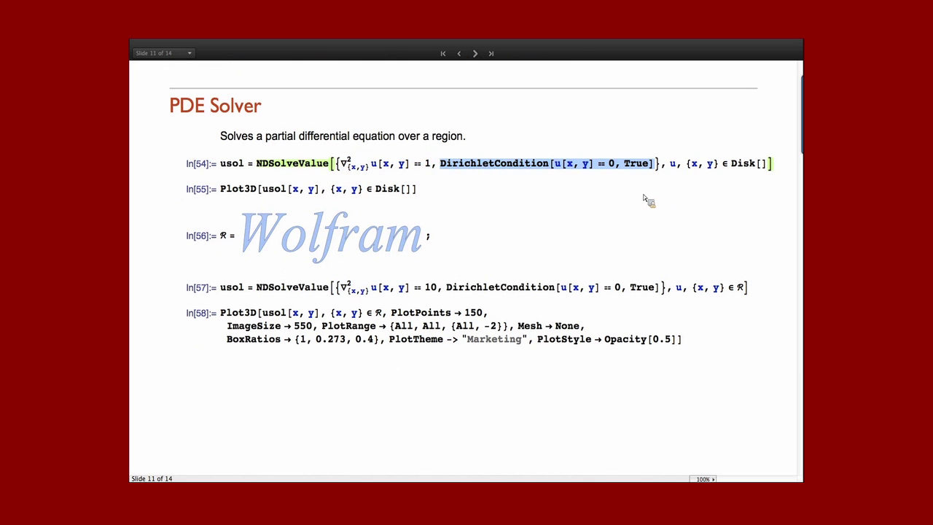
click(780, 172)
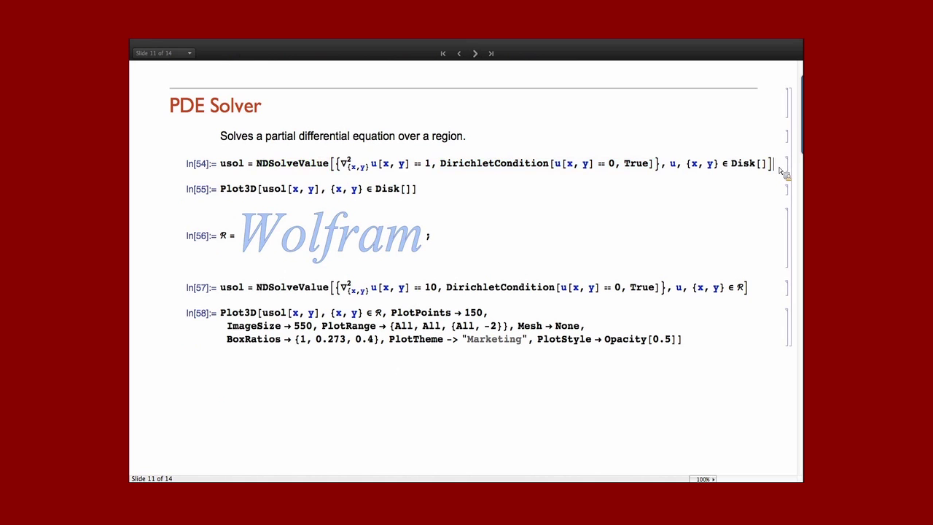
key(shift+Return)
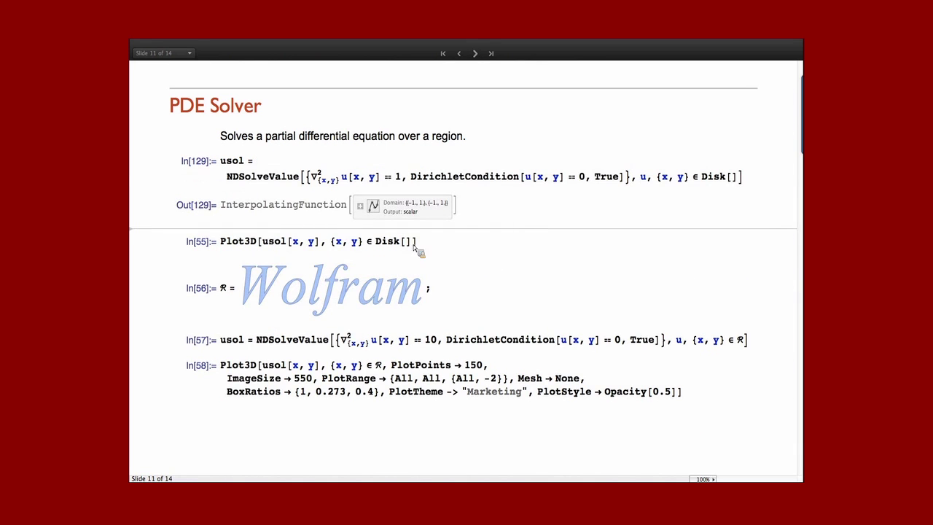
click(439, 253)
key(shift+Return)
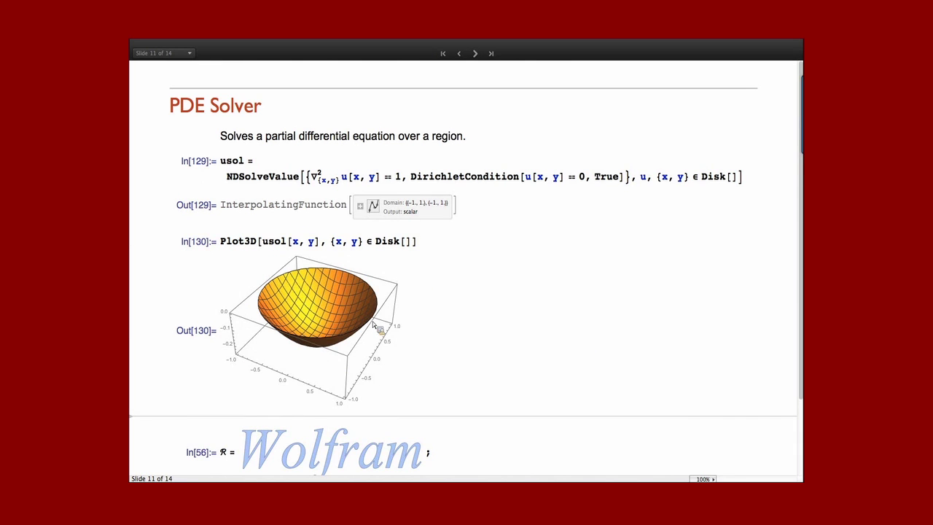
Define the Wolfram-lettering region, solve the PDE over it, and plot that solution in 3D.
scroll(446, 321, down, 3)
click(445, 363)
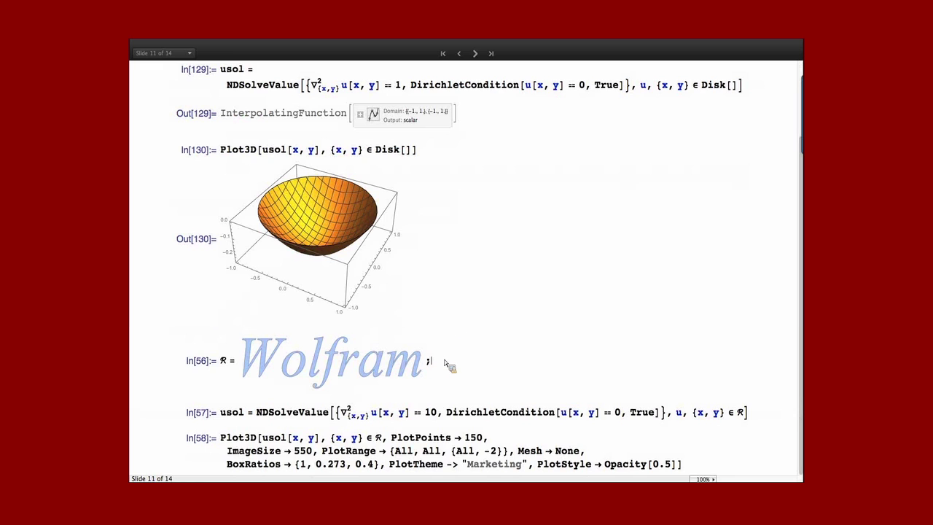
key(shift+Return)
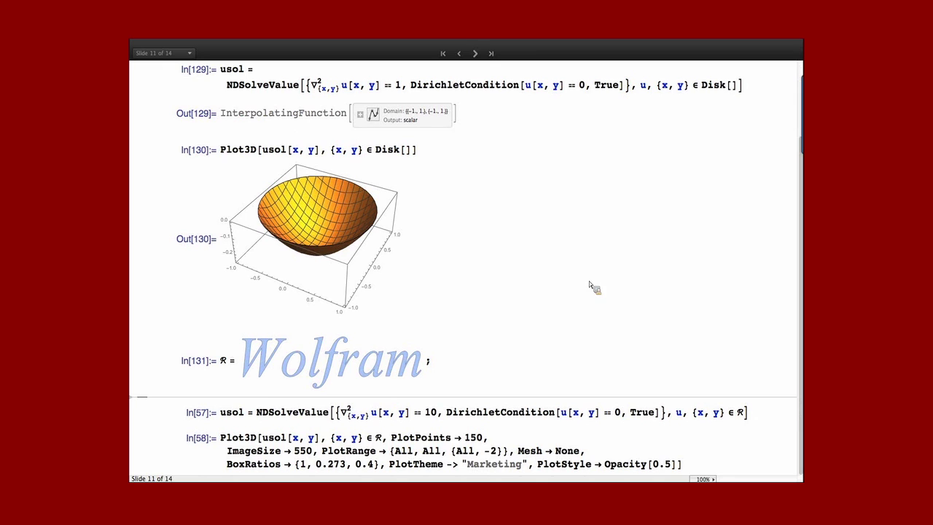
click(759, 418)
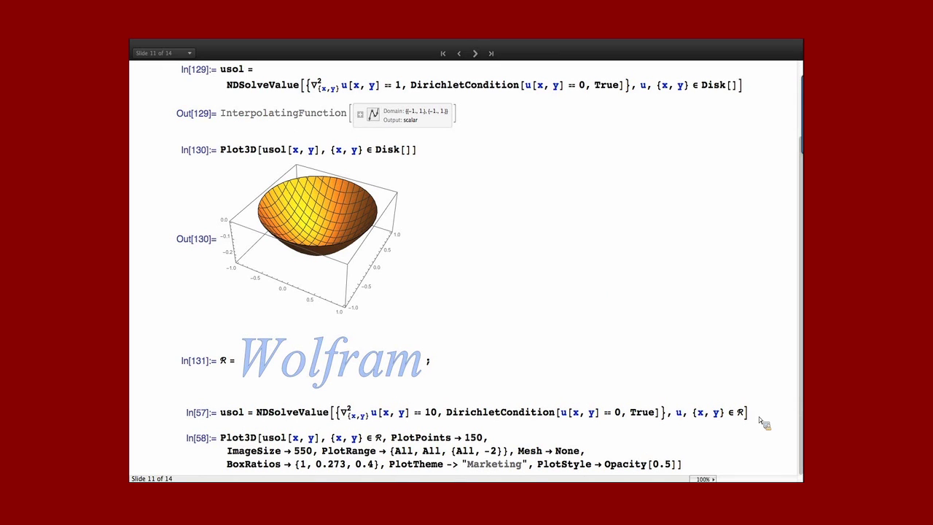
key(shift+Return)
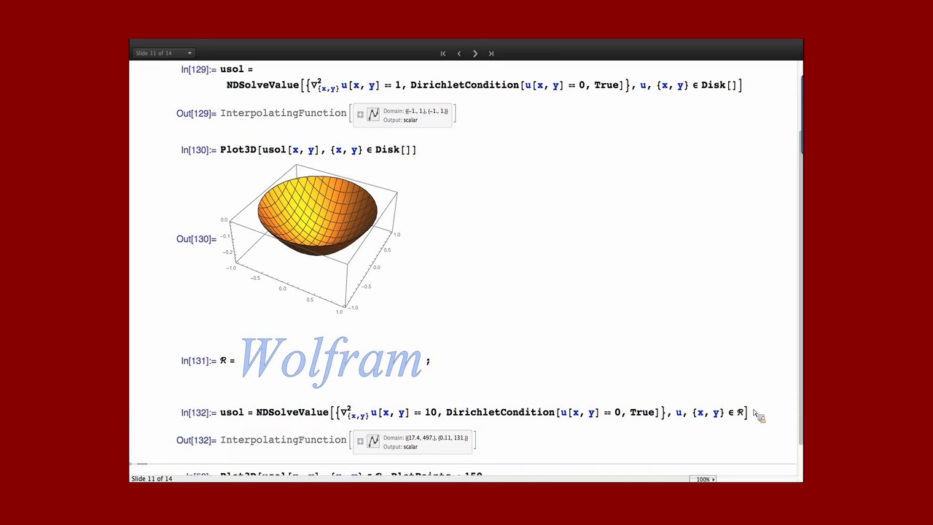
scroll(567, 392, down, 1)
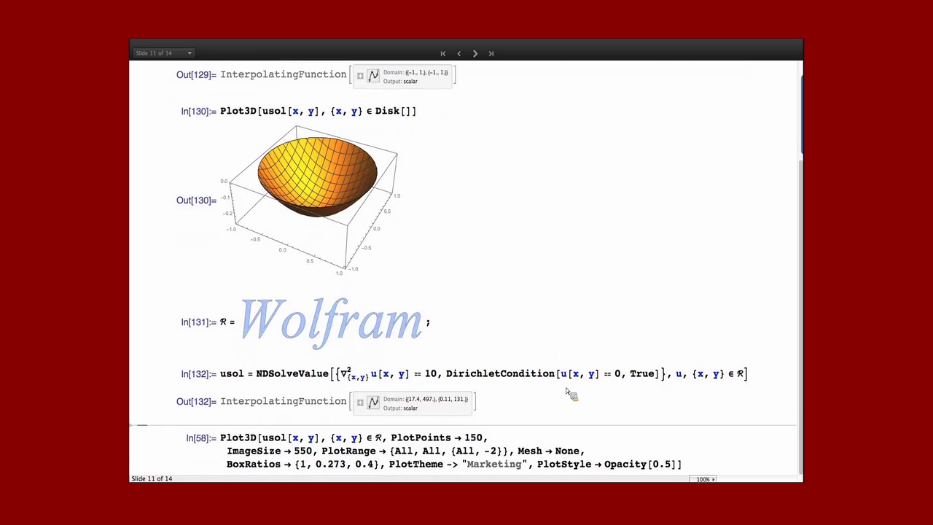
click(531, 443)
key(shift+Return)
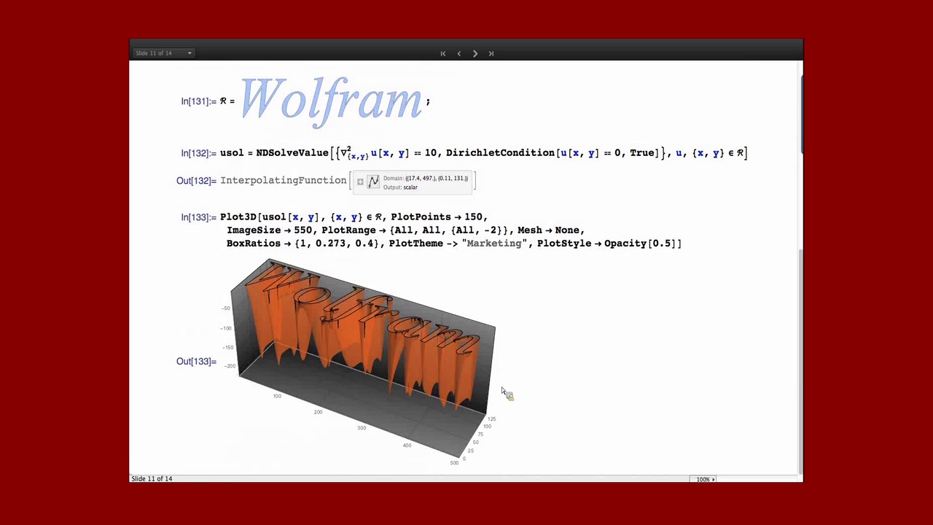
click(474, 53)
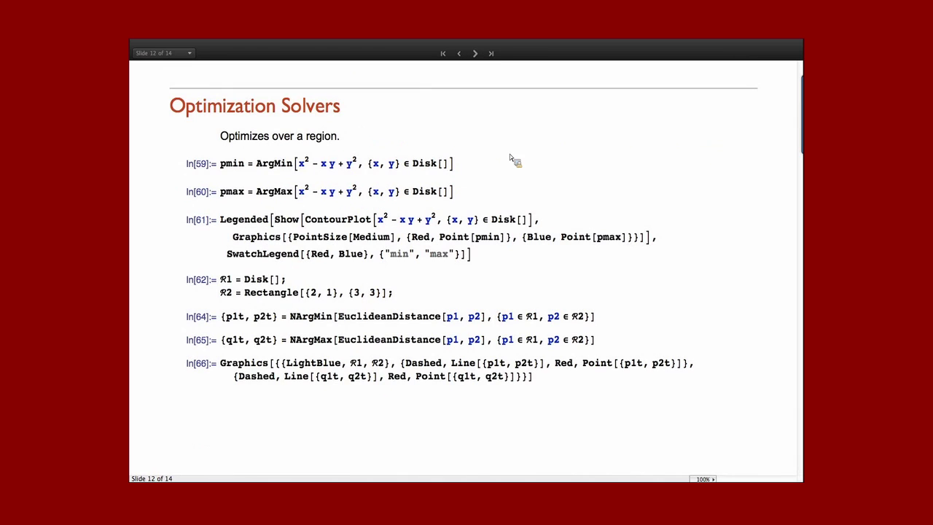
Get ArgMin {0, 0} and ArgMax {-1/√2, 1/√2} over the disk, and mark both on a legended contour plot.
double_click(410, 163)
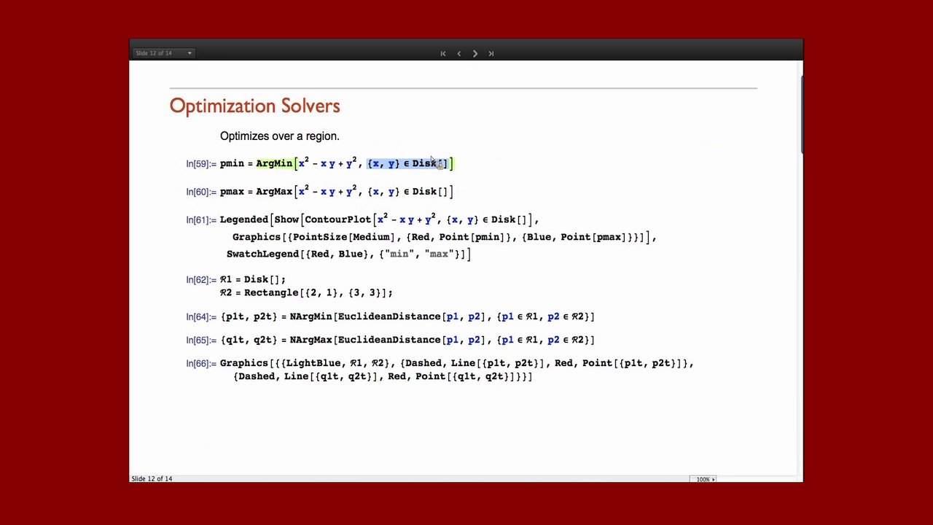
triple_click(357, 165)
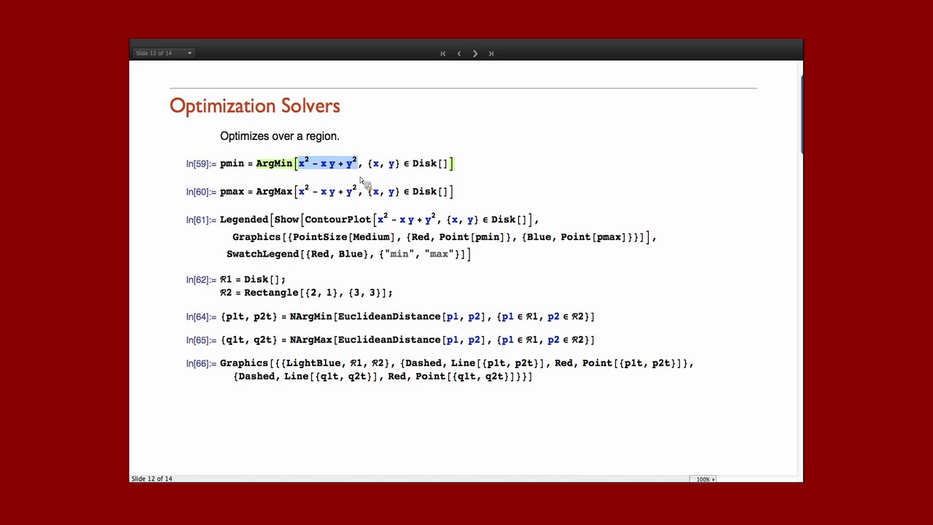
click(479, 164)
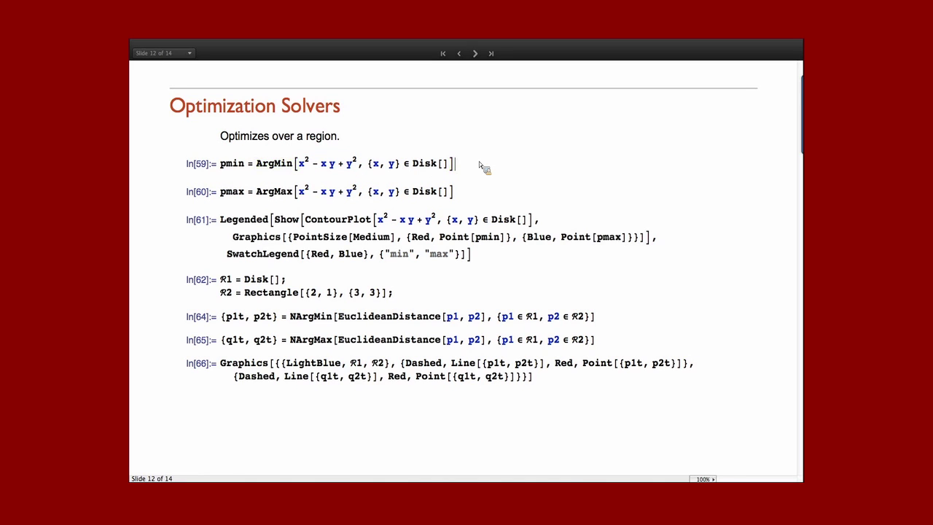
key(shift+Return)
click(473, 218)
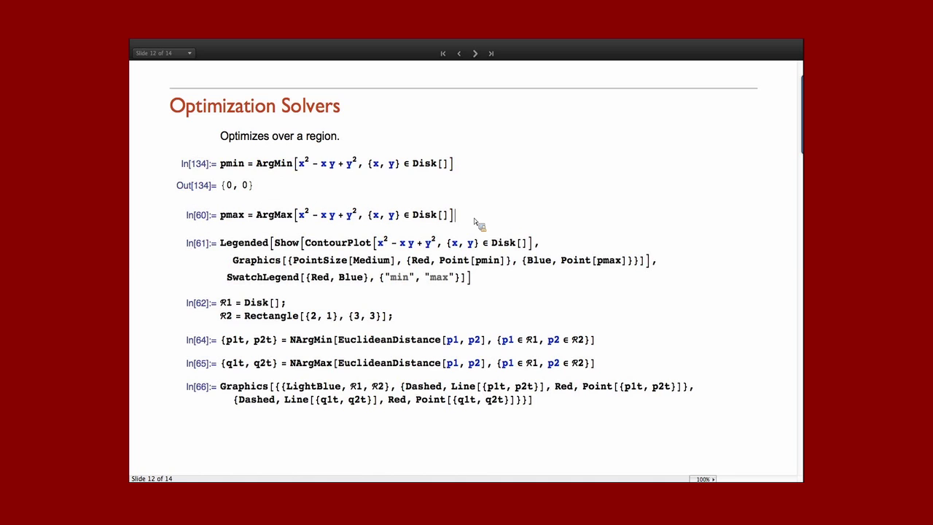
key(shift+Return)
click(552, 287)
key(shift+Return)
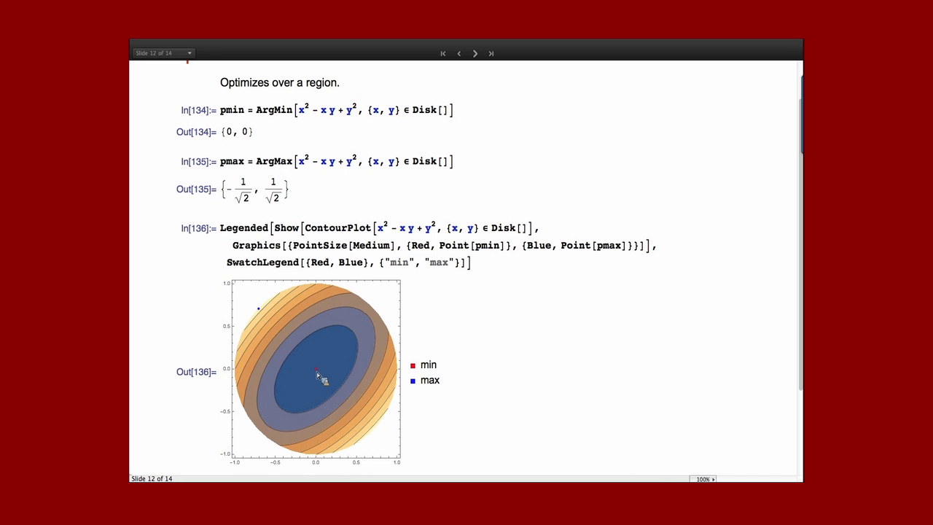
mouse_move(264, 312)
scroll(537, 356, down, 3)
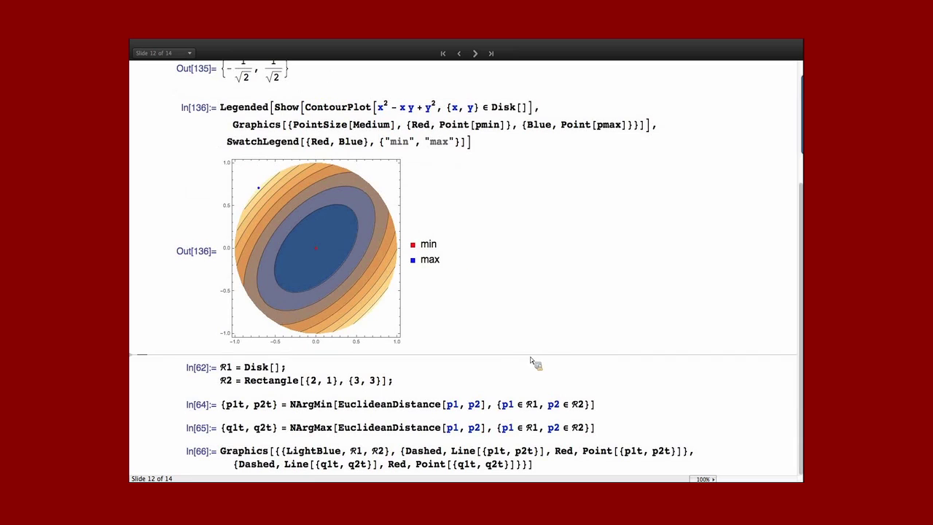
Define regions R1 and R2, find closest and farthest point pairs with NArgMin/NArgMax, and draw dashed connections.
key(shift+Return)
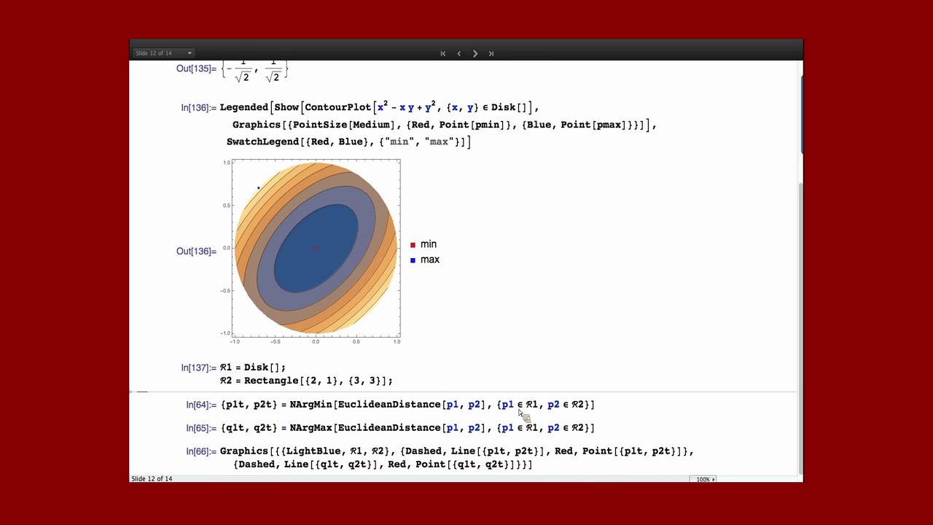
click(605, 414)
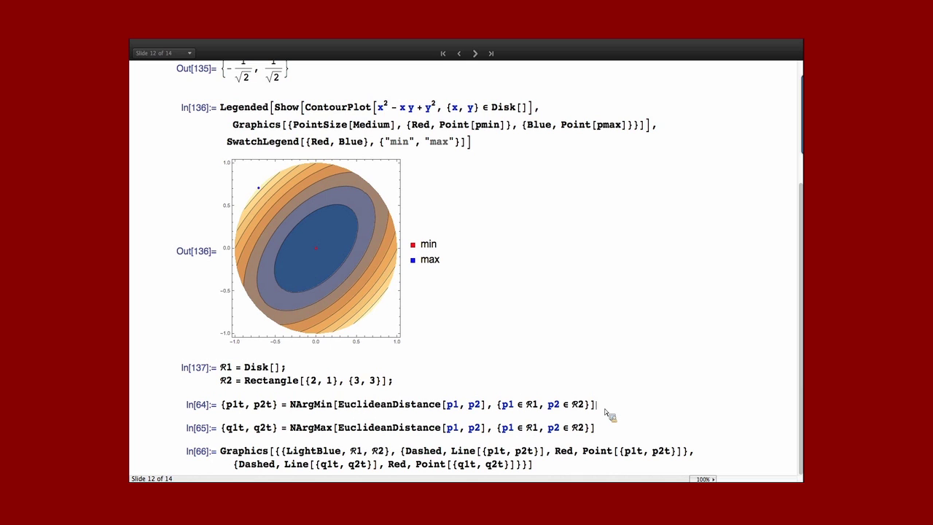
key(shift+Return)
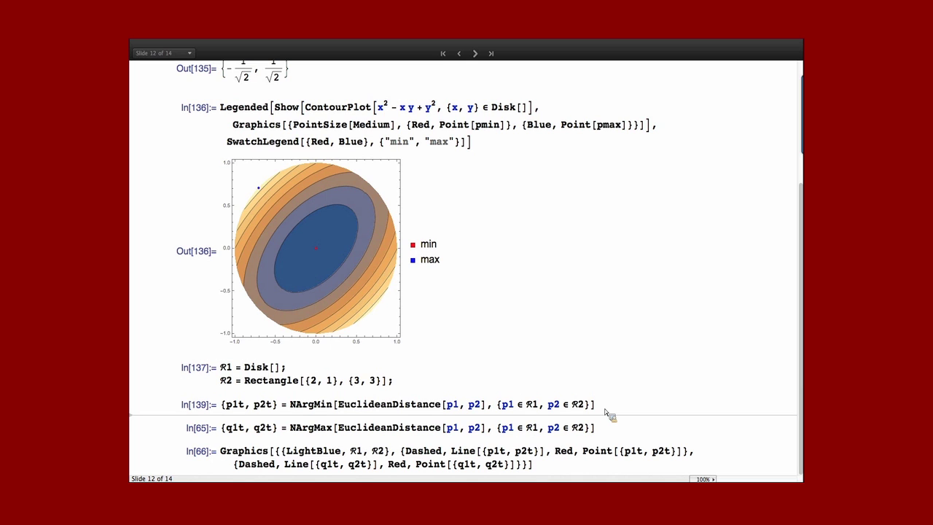
click(610, 430)
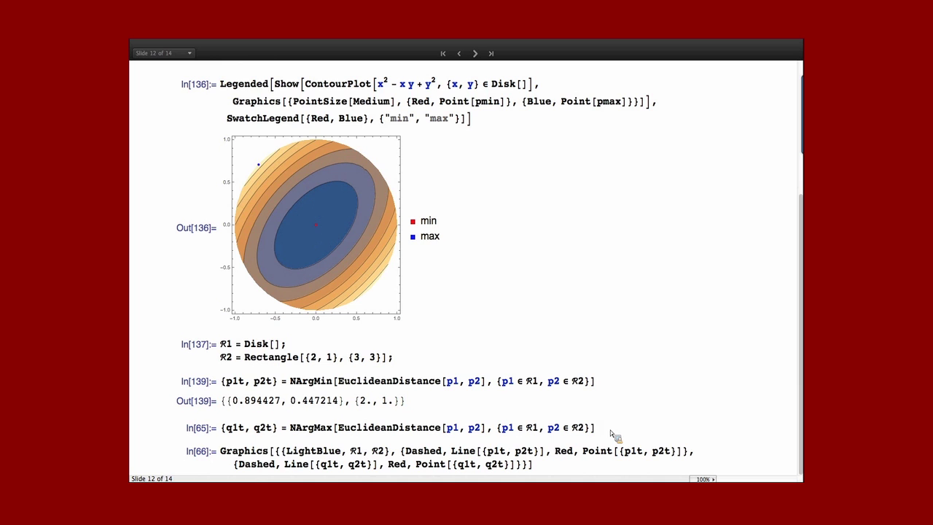
key(shift+Return)
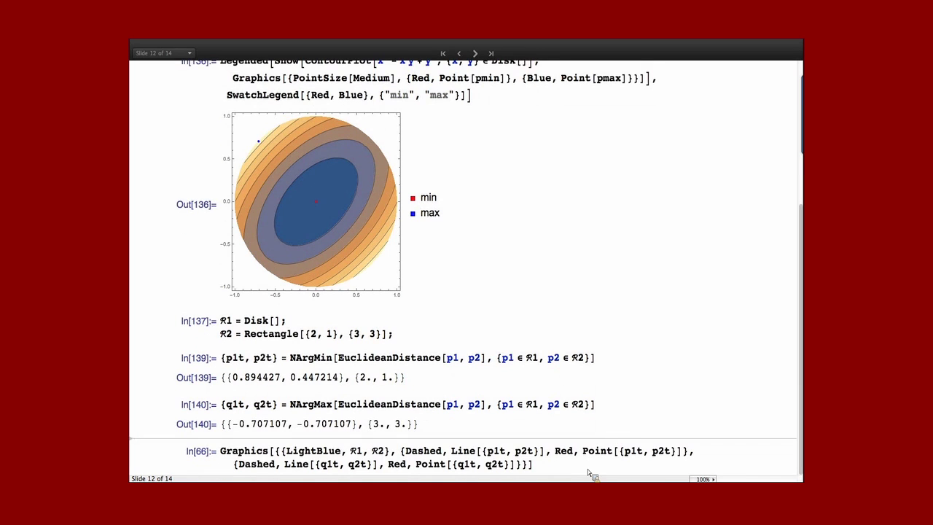
click(587, 467)
key(shift+Return)
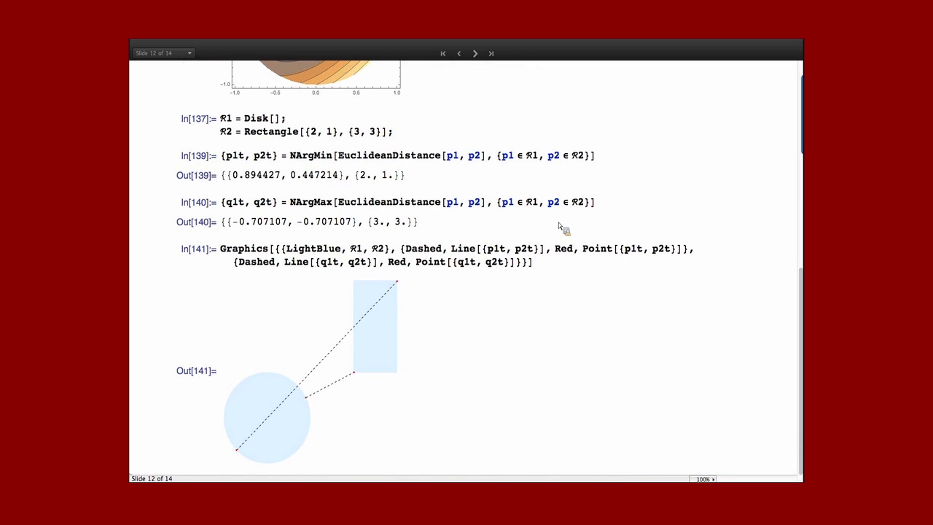
scroll(558, 222, up, 5)
scroll(552, 183, up, 2)
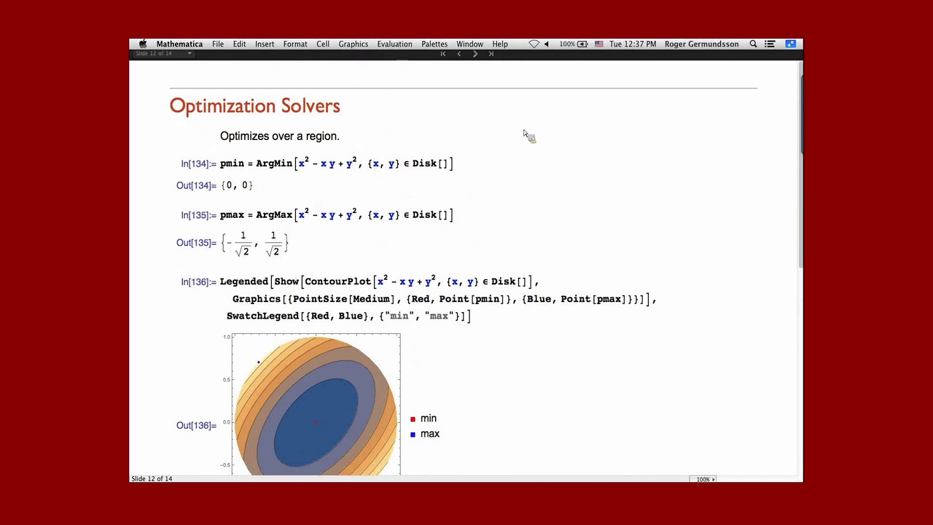
On the Equation Solvers slide, evaluate the line1 and line2 definitions.
click(474, 55)
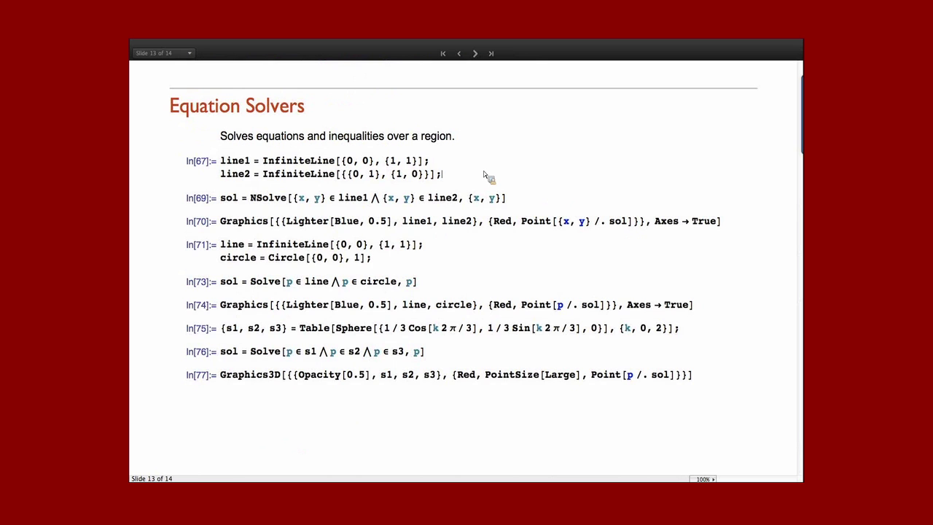
click(458, 54)
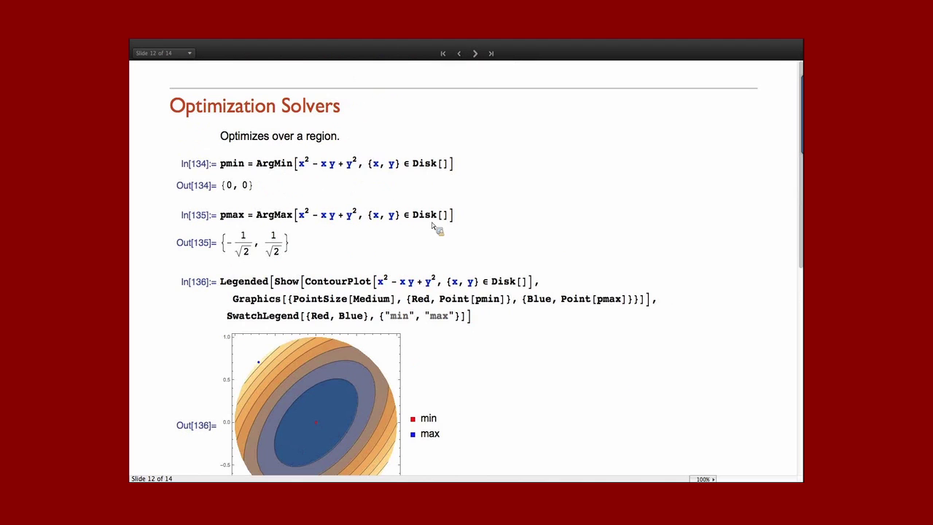
click(475, 54)
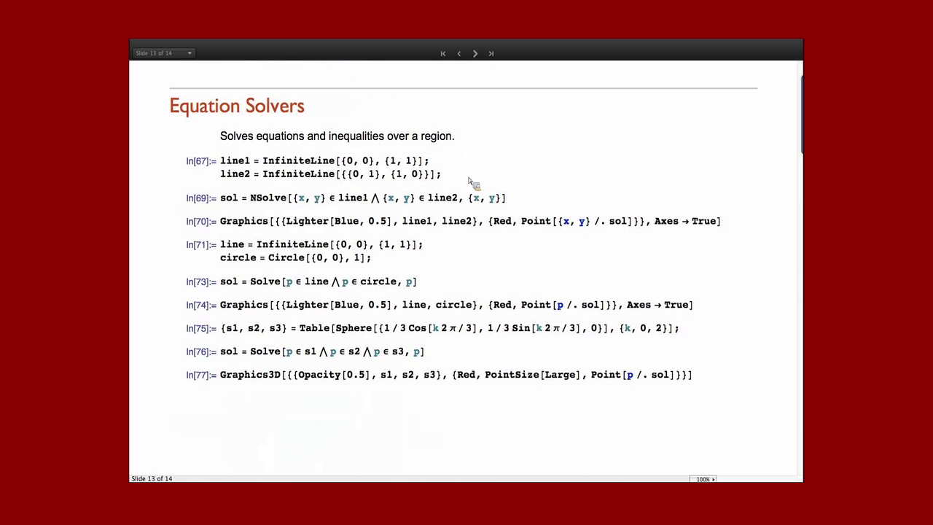
key(shift+Return)
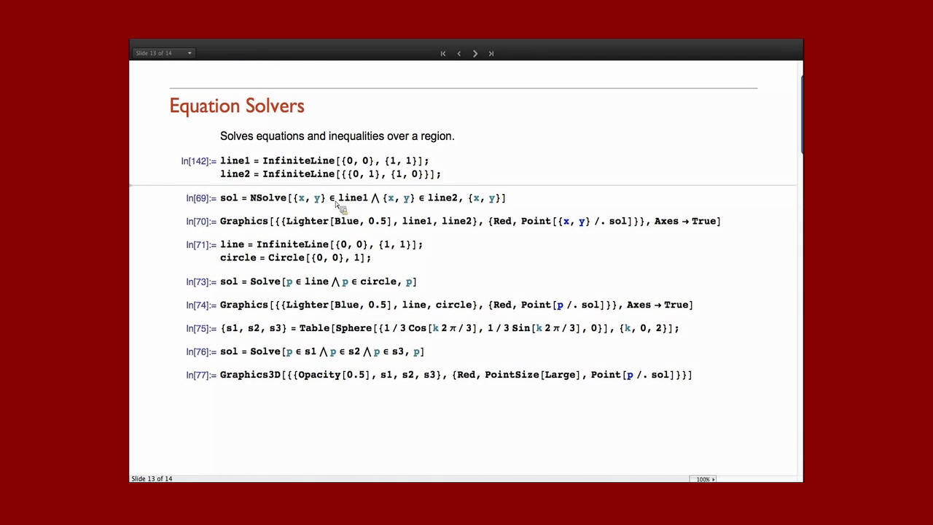
Solve for the lines' intersection at x = 0.5, y = 0.5 and plot the two lines crossing.
drag(318, 205, 356, 204)
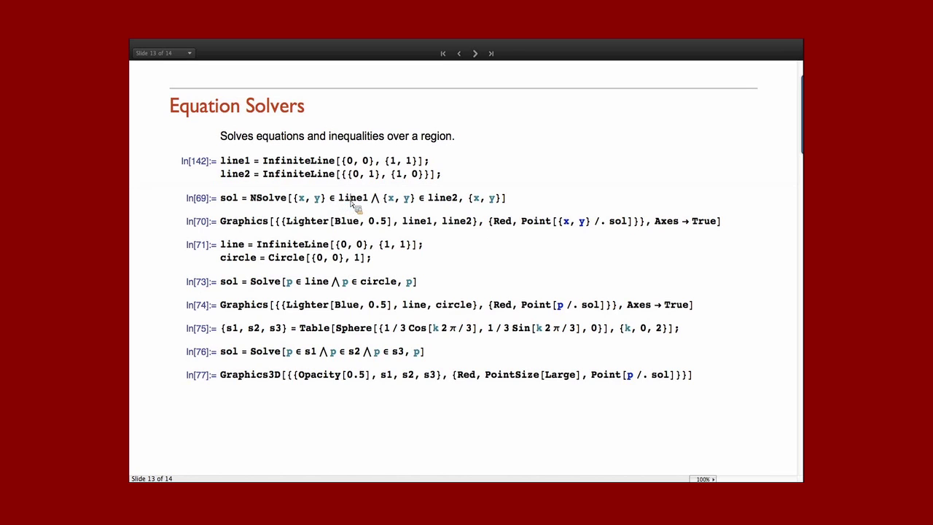
click(438, 198)
click(534, 198)
key(shift+Return)
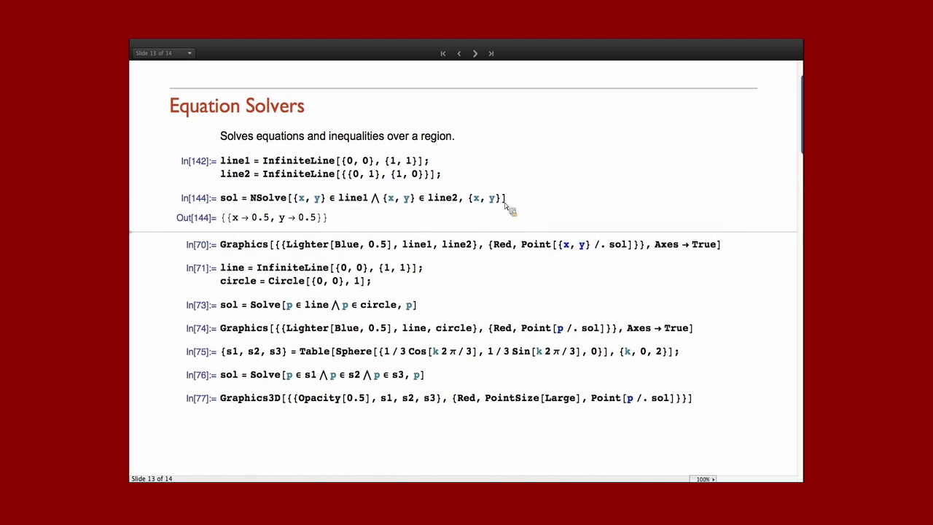
click(722, 247)
key(shift+Return)
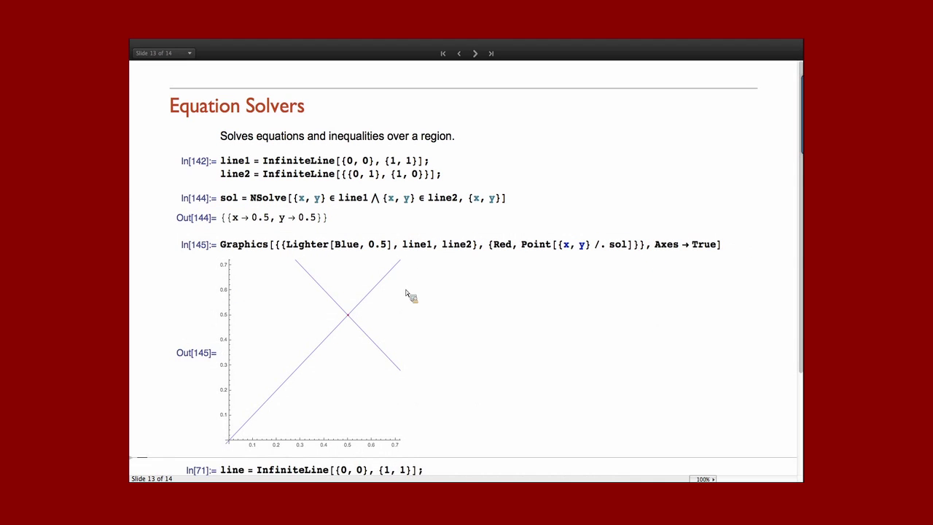
scroll(416, 320, down, 4)
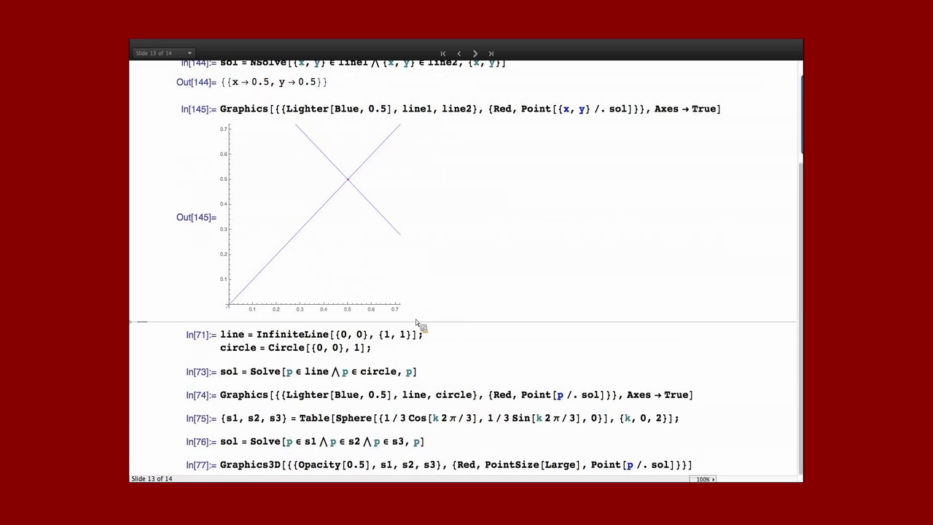
Solve where the line meets the unit circle and plot the line, circle and intersection points.
click(413, 350)
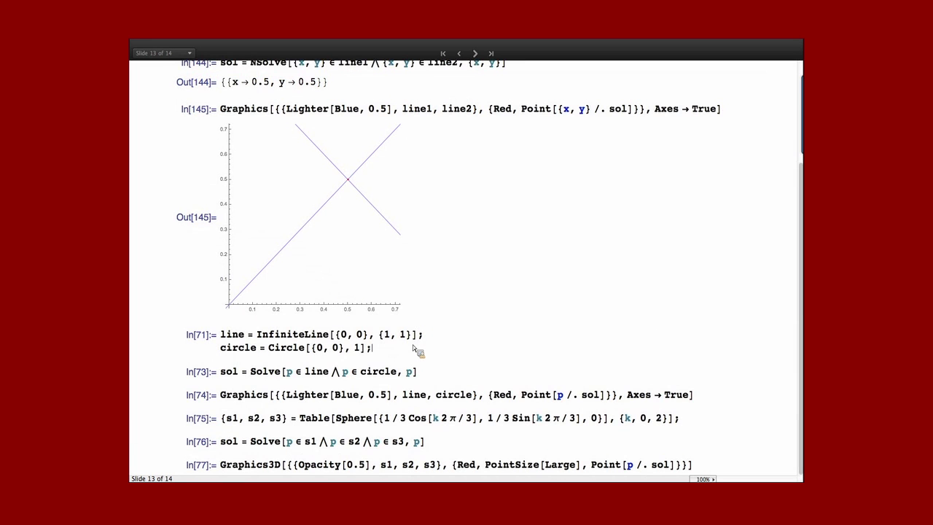
key(shift+Return)
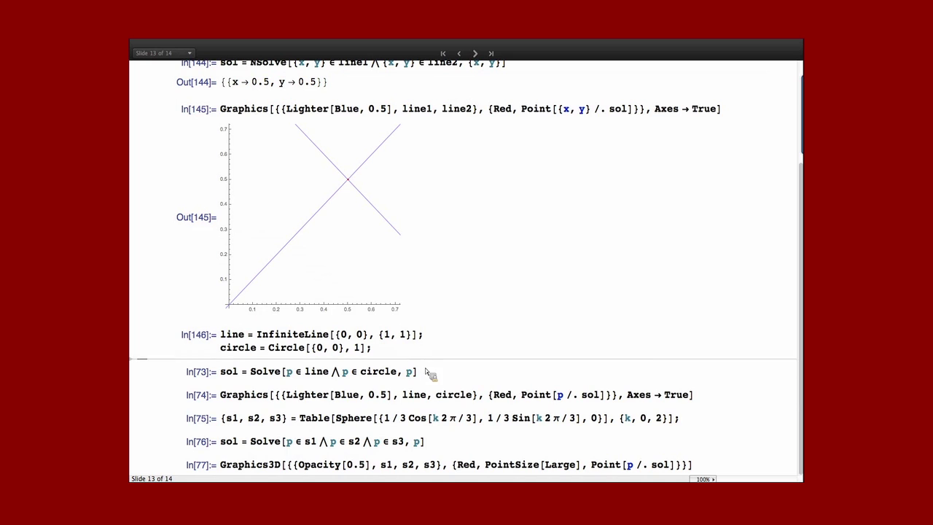
click(428, 373)
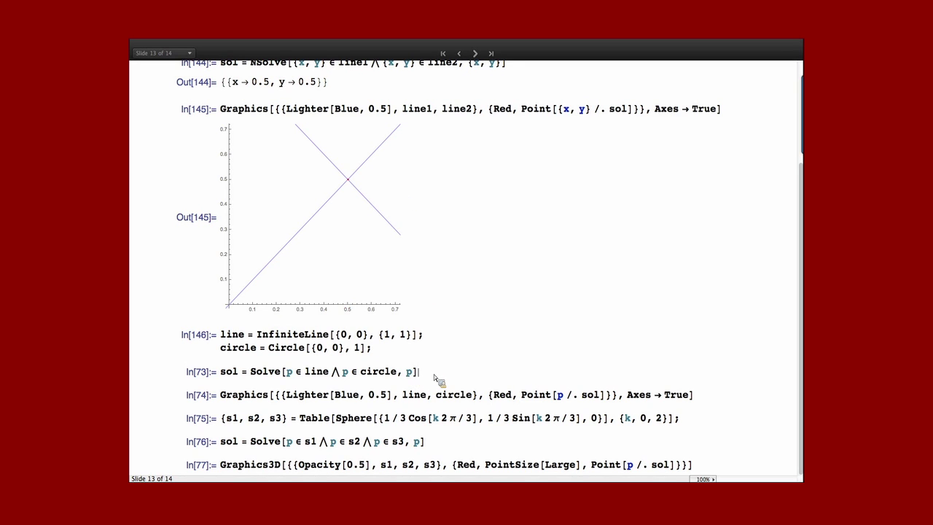
key(shift+Return)
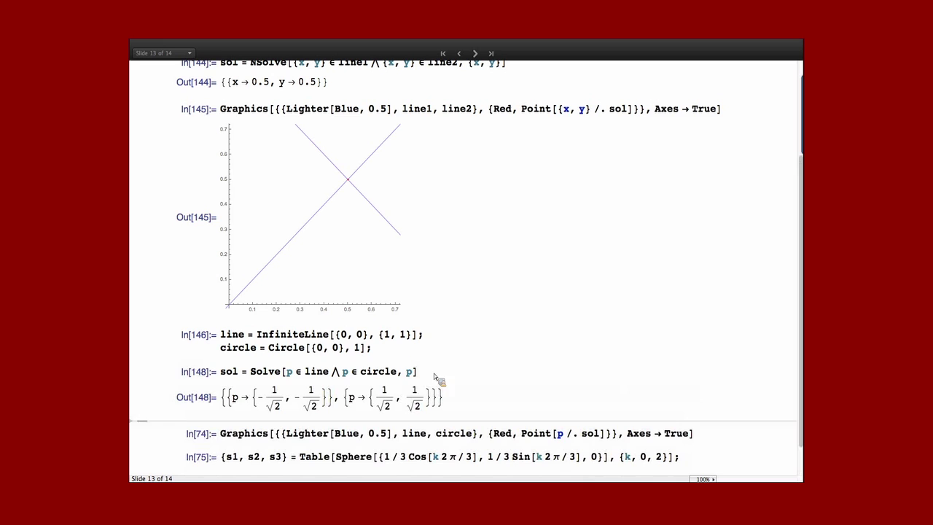
scroll(493, 405, down, 2)
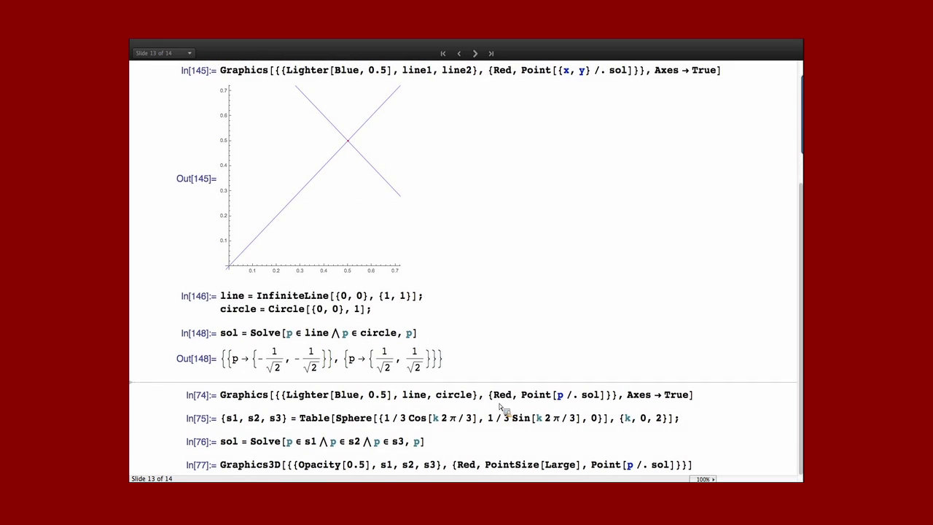
click(712, 402)
key(Down)
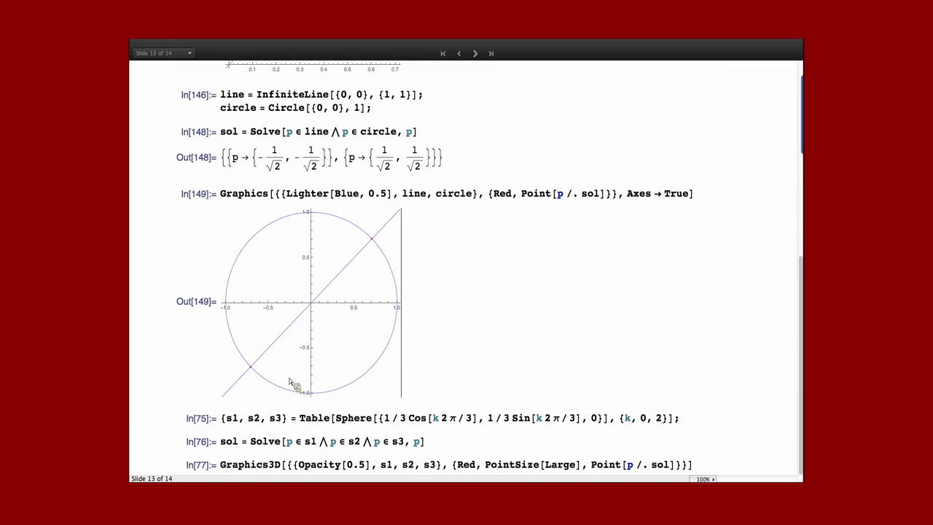
Define spheres s1, s2, s3, solve their intersection p = {0, 0, ±2√2/3}, and render them in 3D.
click(700, 420)
key(shift+Return)
click(561, 444)
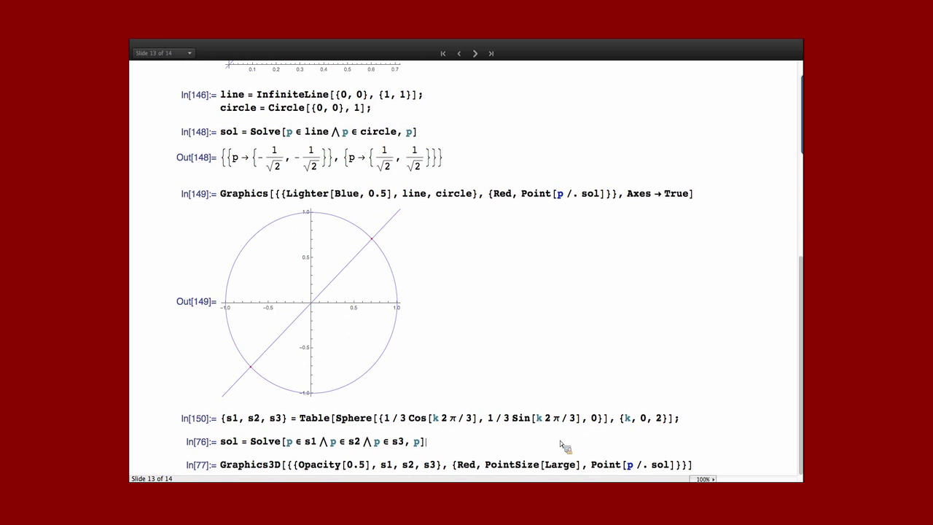
key(shift+Return)
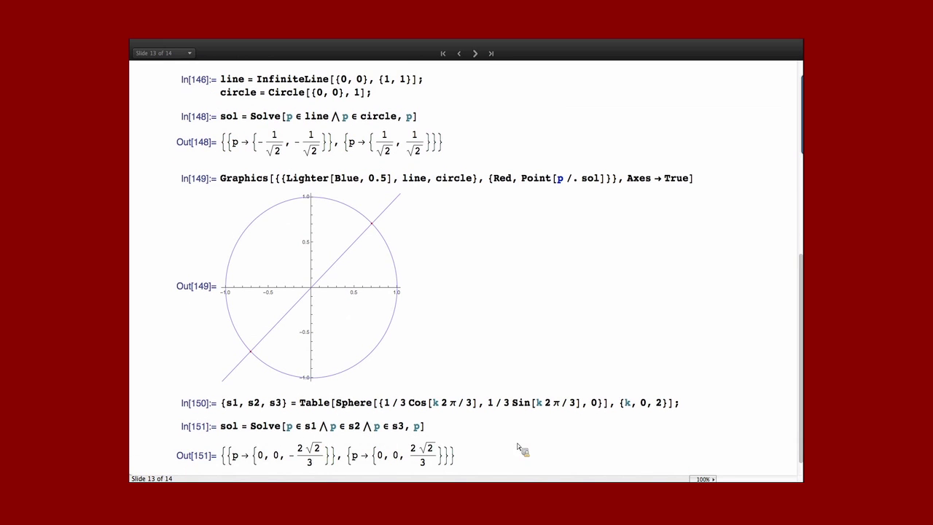
scroll(570, 461, down, 1)
scroll(571, 460, down, 1)
click(730, 467)
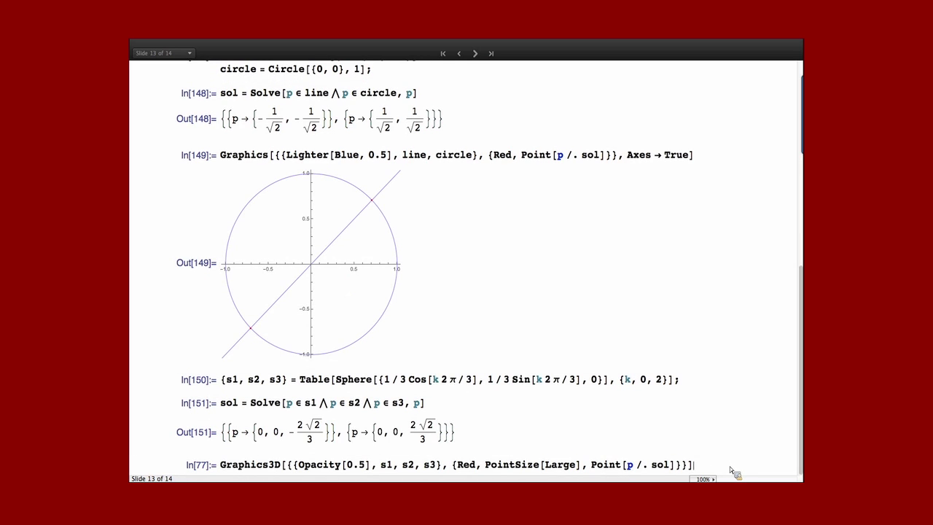
key(shift+Return)
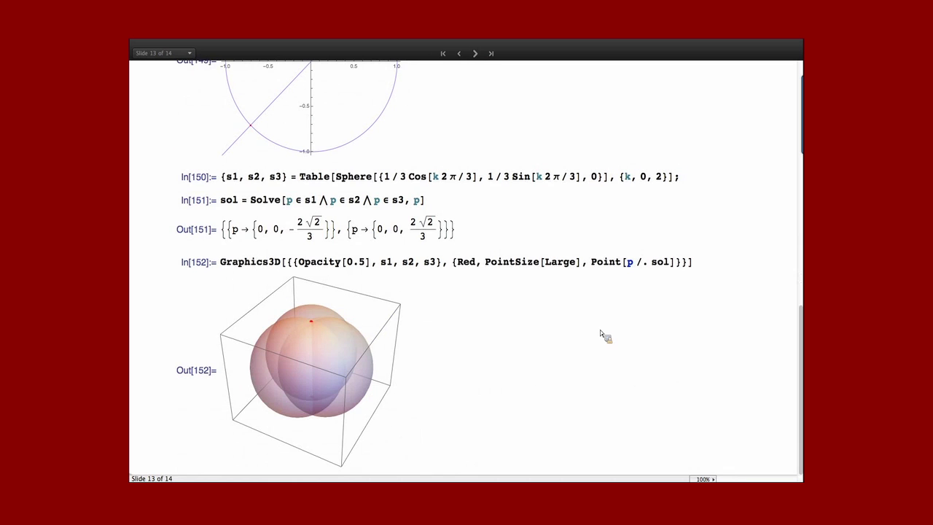
click(475, 53)
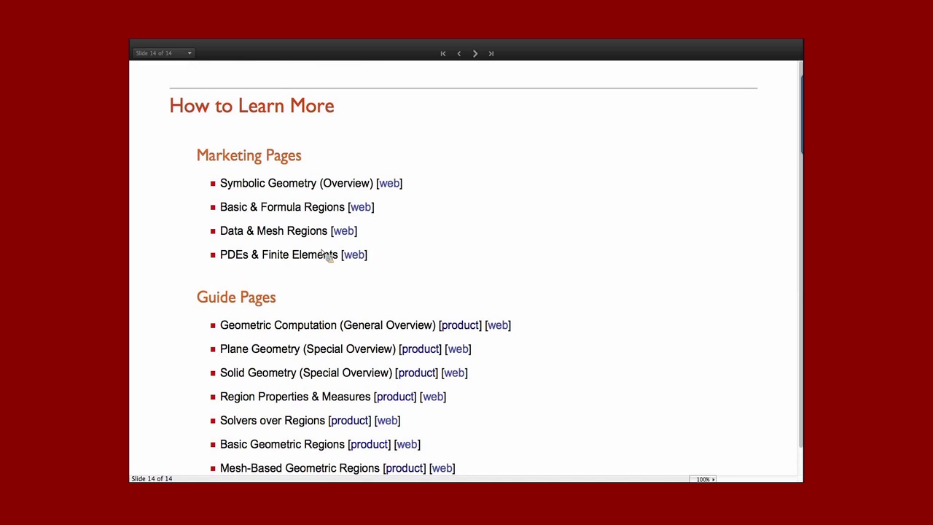
Scroll the How to Learn More slide down to the Guide Pages links ending with Derived Geometric Regions.
scroll(526, 232, down, 1)
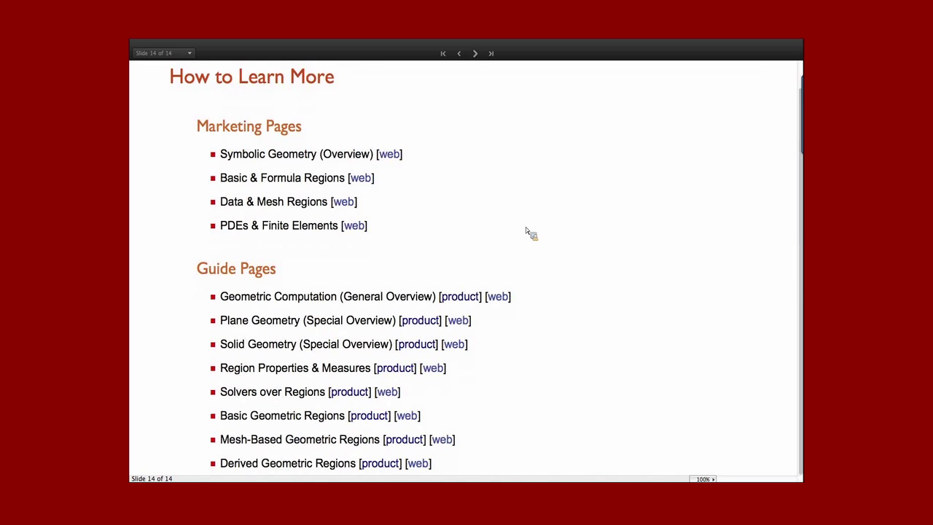